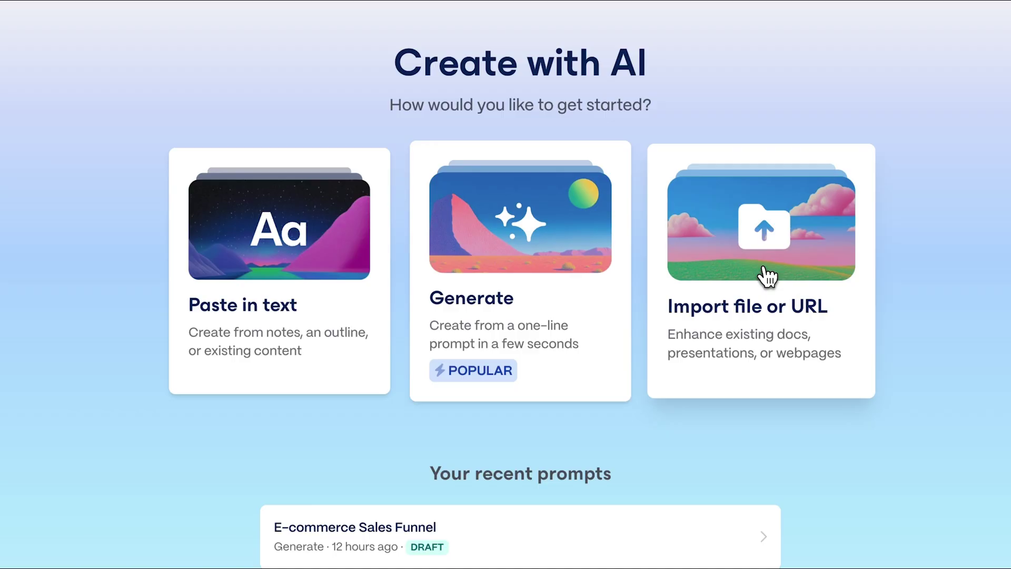
# Start creating a new gamma with AI and look over the import options
pyautogui.click(766, 275)
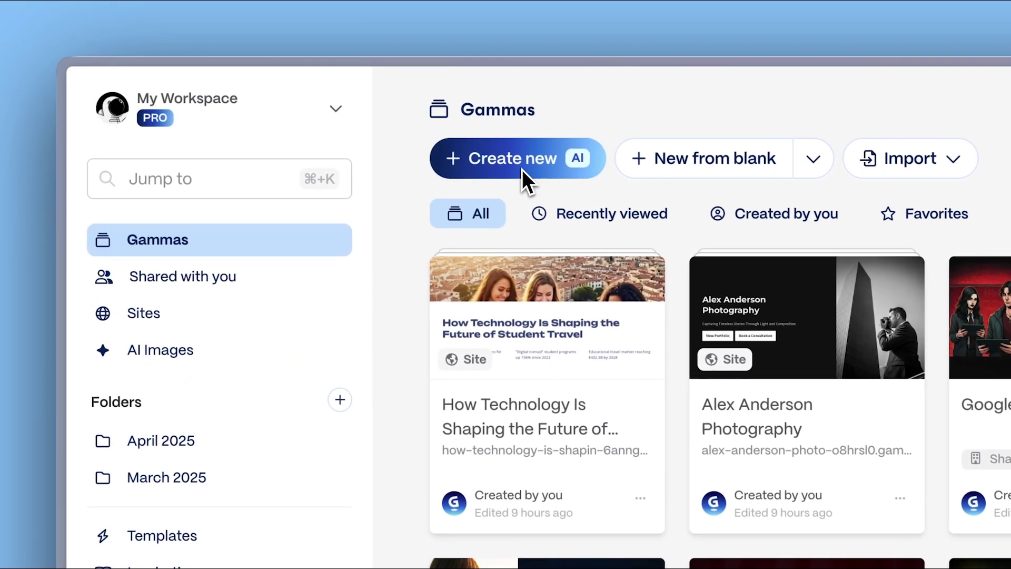
pyautogui.click(523, 169)
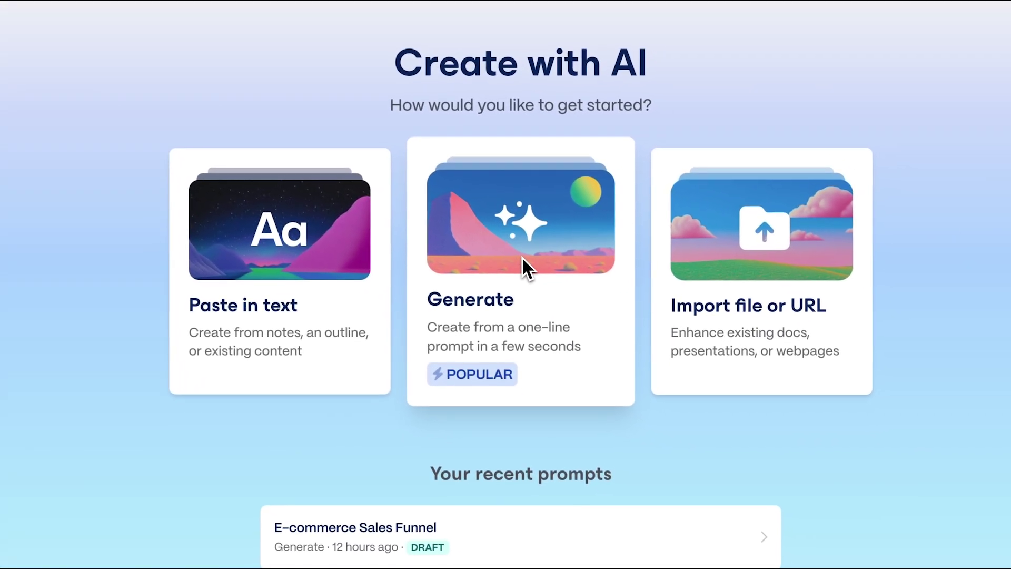
pyautogui.write('iv')
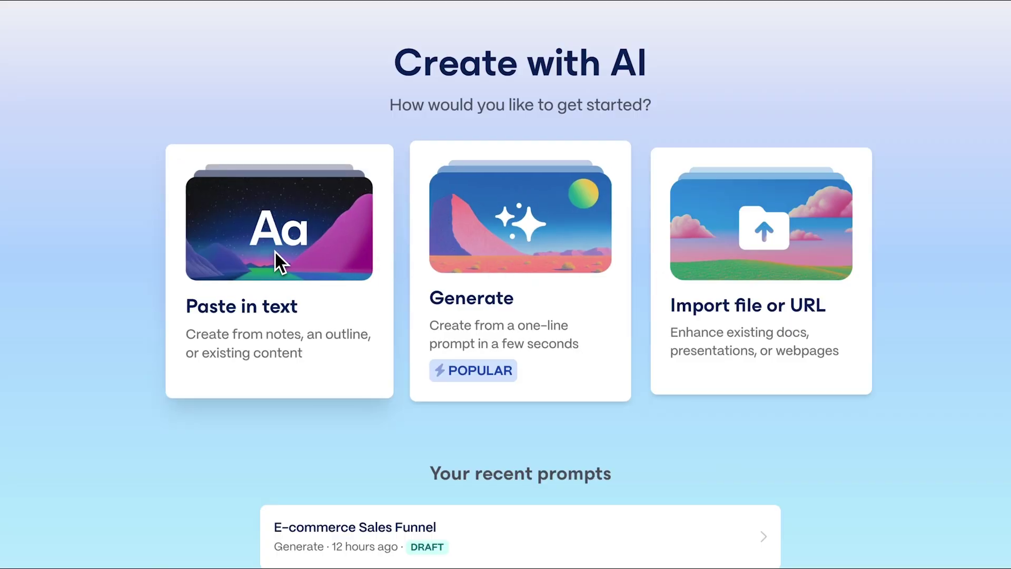
# Paste the notes into the Paste in text content box and review them
pyautogui.click(274, 252)
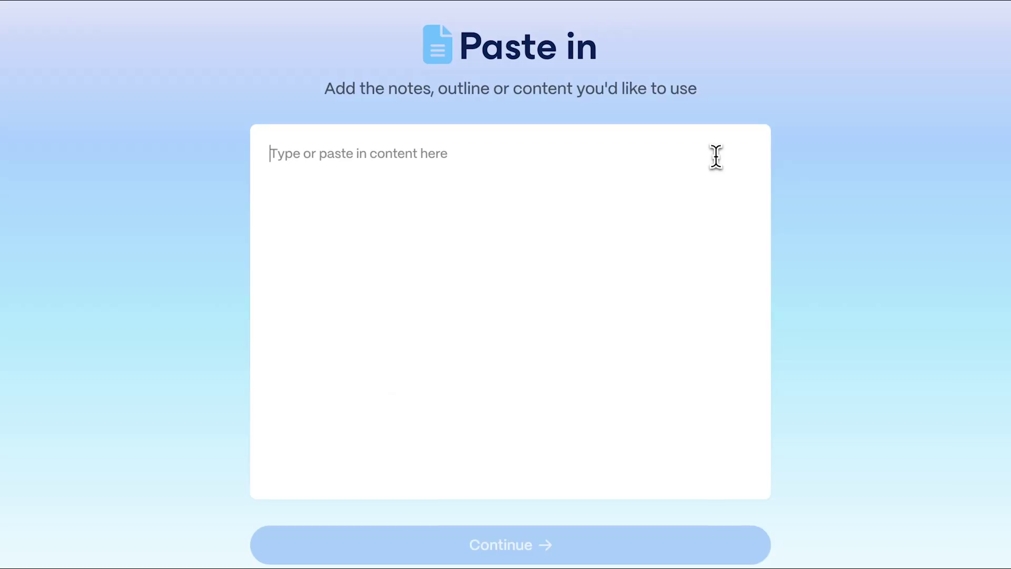
pyautogui.hotkey('ctrl', 'v')
pyautogui.scroll(-2, 757, 178)
pyautogui.scroll(-3, 757, 178)
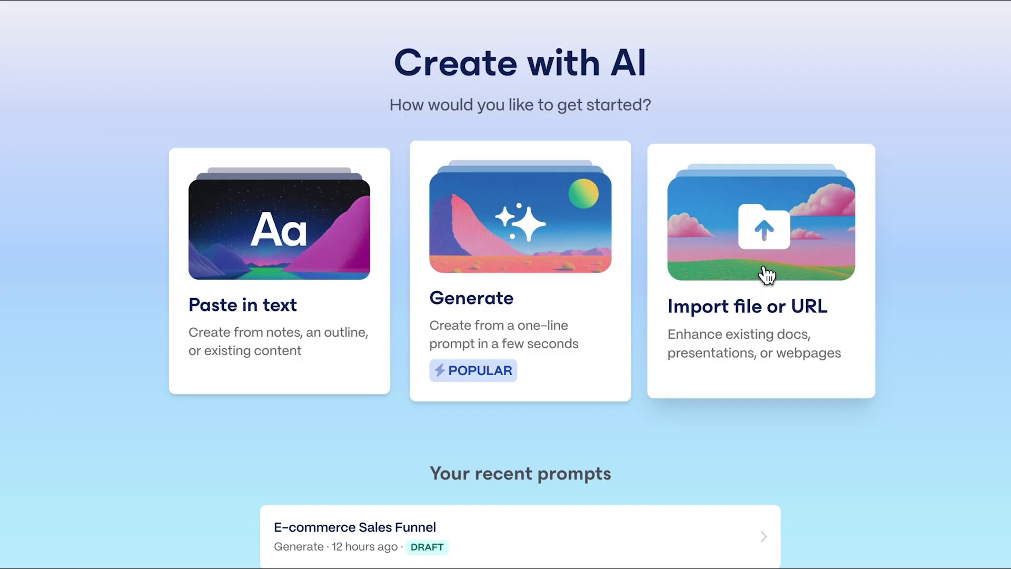
# Import the solo-travel .docx file and continue to its 8-card portrait outline
pyautogui.click(767, 275)
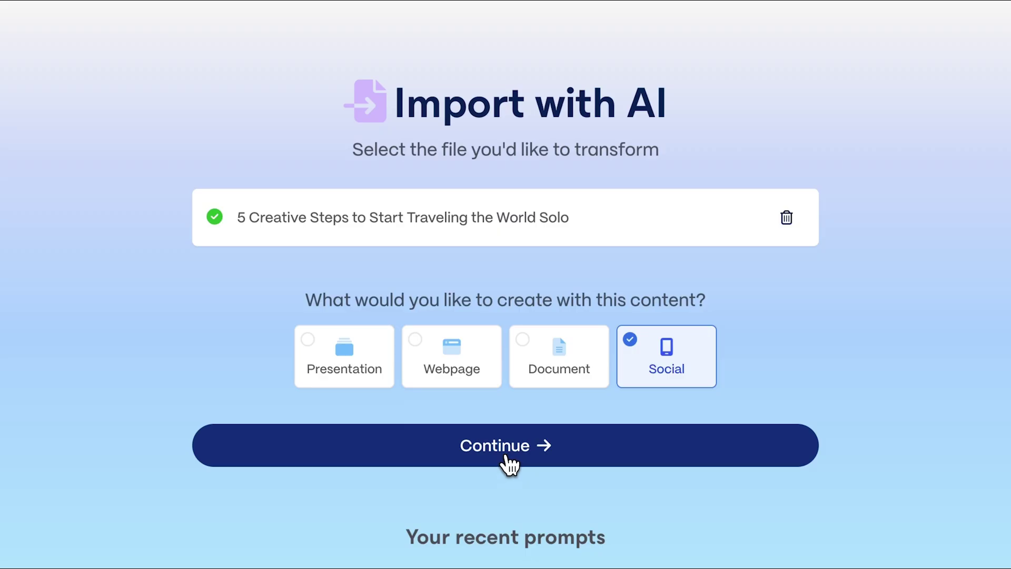
pyautogui.click(509, 465)
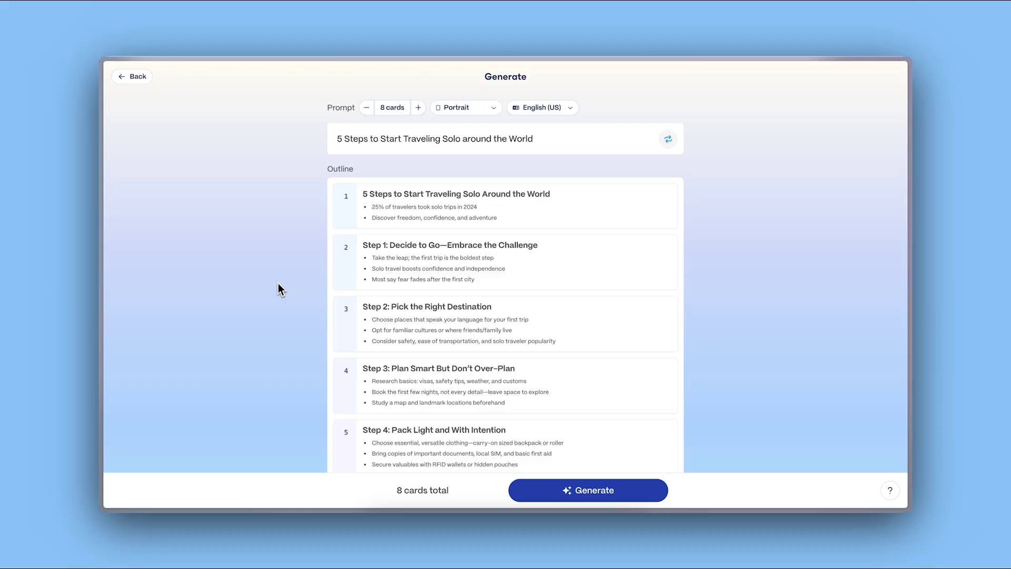
# Add a ninth card and copy the 'Recap & Start Your Journey!' text into it
pyautogui.scroll(-4, 278, 284)
pyautogui.scroll(-3, 278, 290)
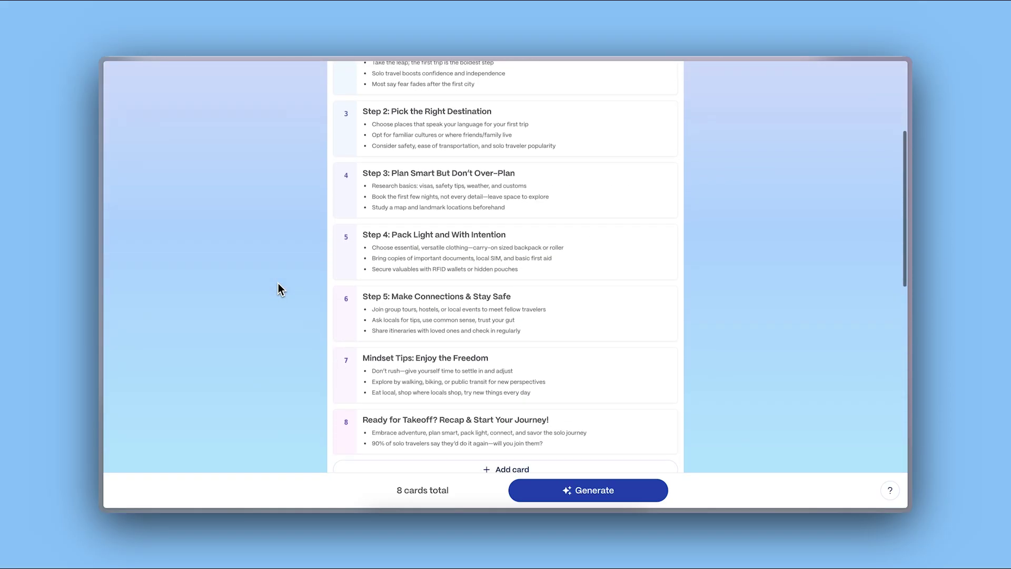
pyautogui.scroll(-1, 278, 283)
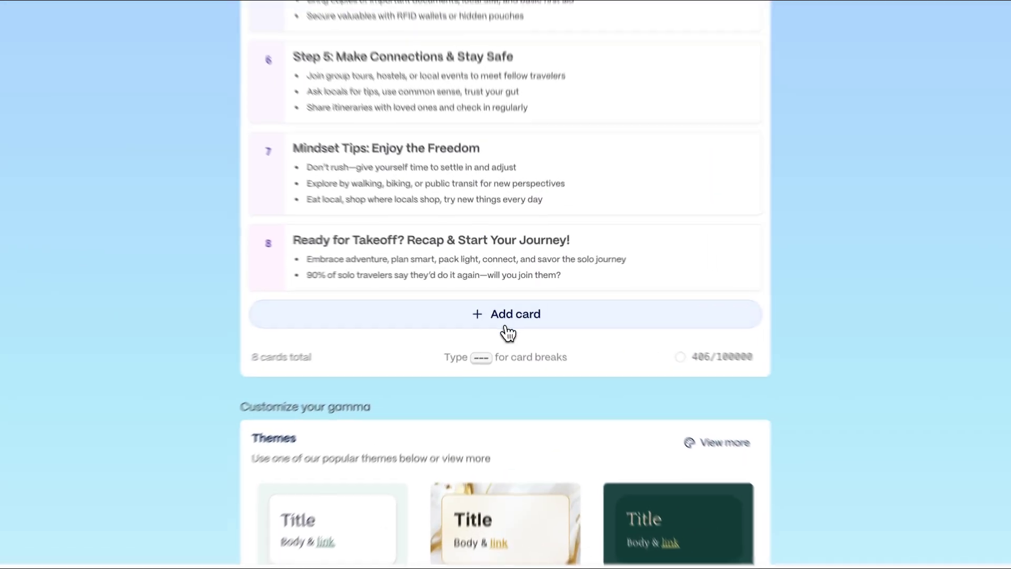
pyautogui.click(506, 307)
pyautogui.moveTo(386, 230); pyautogui.dragTo(593, 235)
pyautogui.hotkey('ctrl', 'c')
pyautogui.click(490, 329)
pyautogui.hotkey('ctrl', 'v')
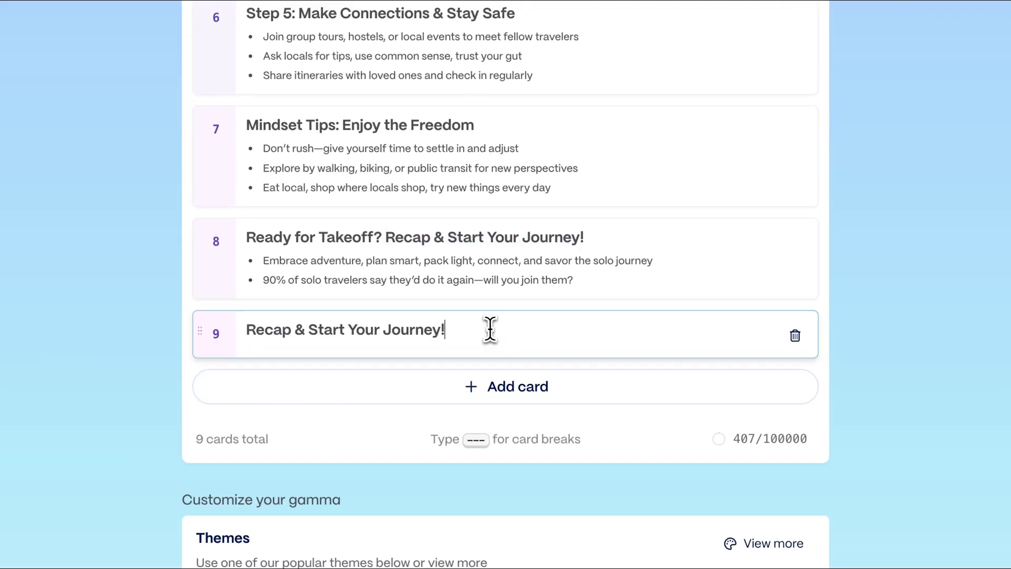
# Swap cards 8 and 9, then review the Page style and Image source choices
pyautogui.moveTo(385, 237); pyautogui.dragTo(603, 234)
pyautogui.moveTo(200, 332); pyautogui.dragTo(196, 239)
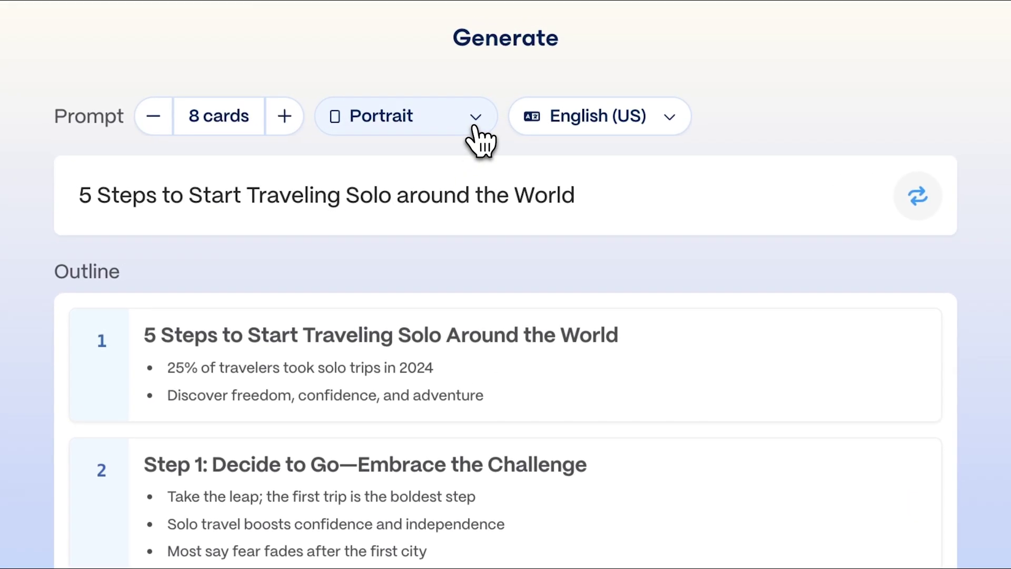
pyautogui.click(476, 118)
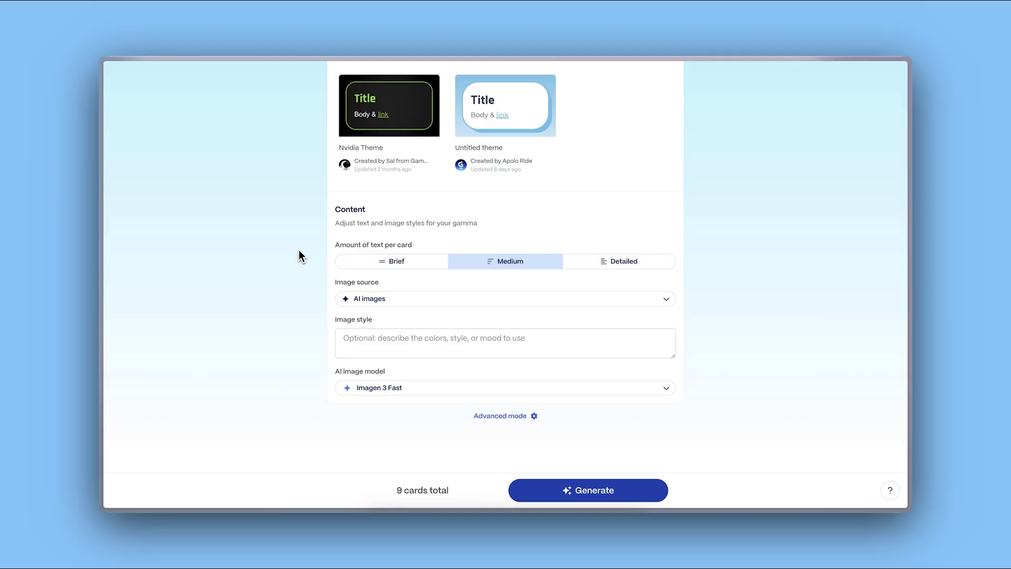
pyautogui.click(667, 298)
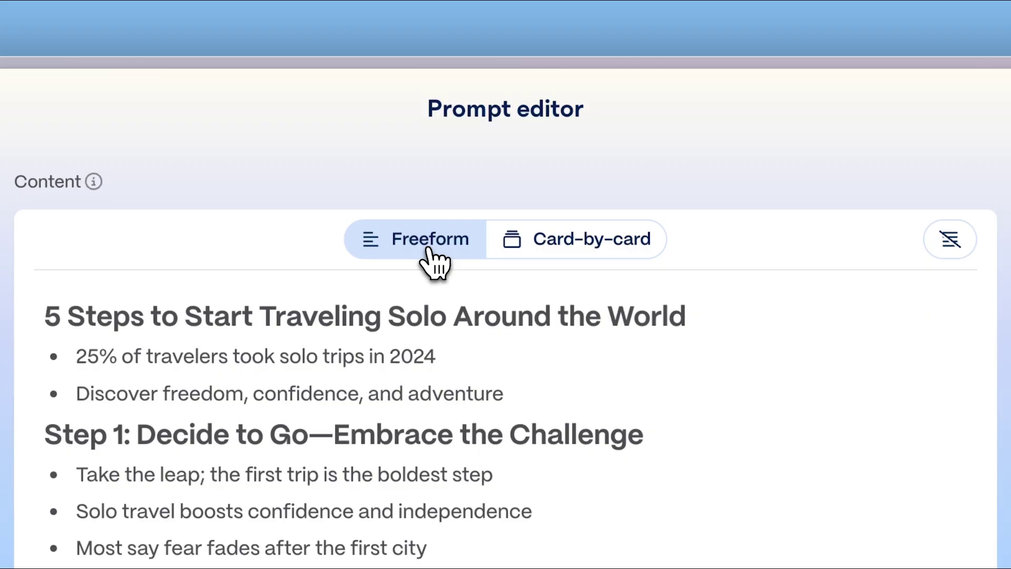
# Split the content card-by-card, move card 3 above card 2, and choose Brief text
pyautogui.click(584, 254)
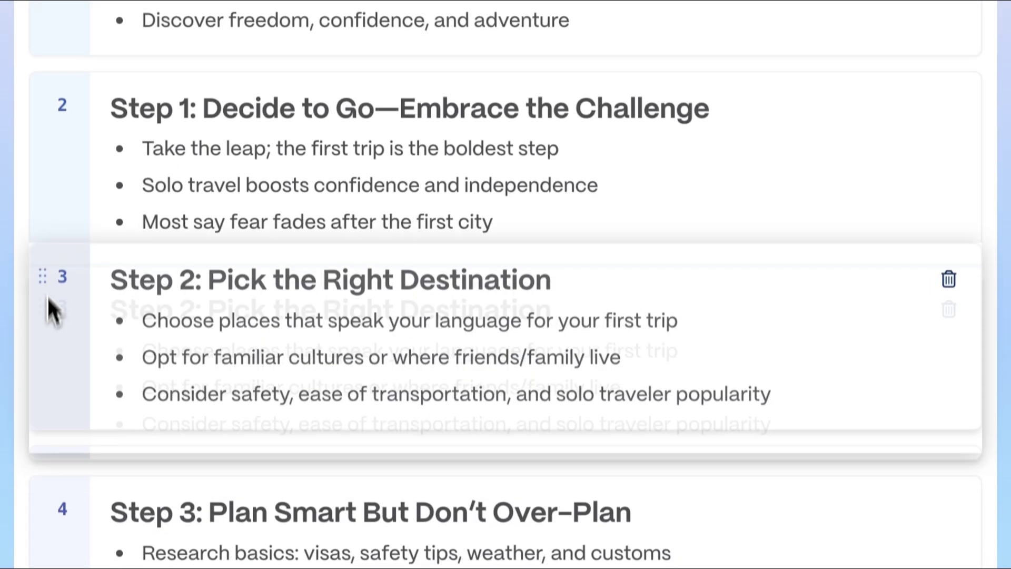
pyautogui.moveTo(47, 296); pyautogui.dragTo(44, 92)
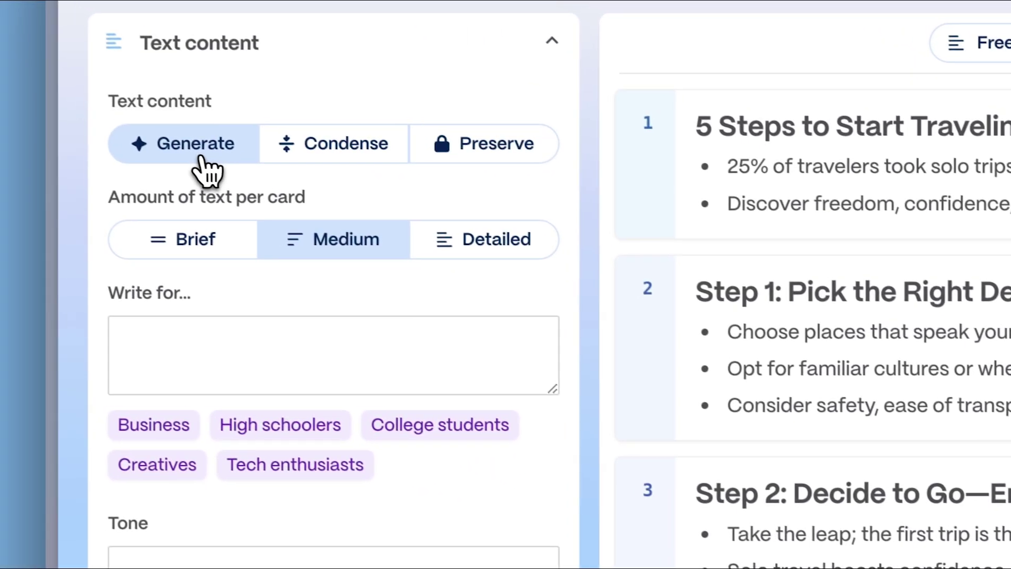
pyautogui.click(79, 210)
# Write for digital nomads, travelers and young people in an inspirational tone, in English (US)
pyautogui.click(214, 379)
pyautogui.write('digital nomads, travelers, young people')
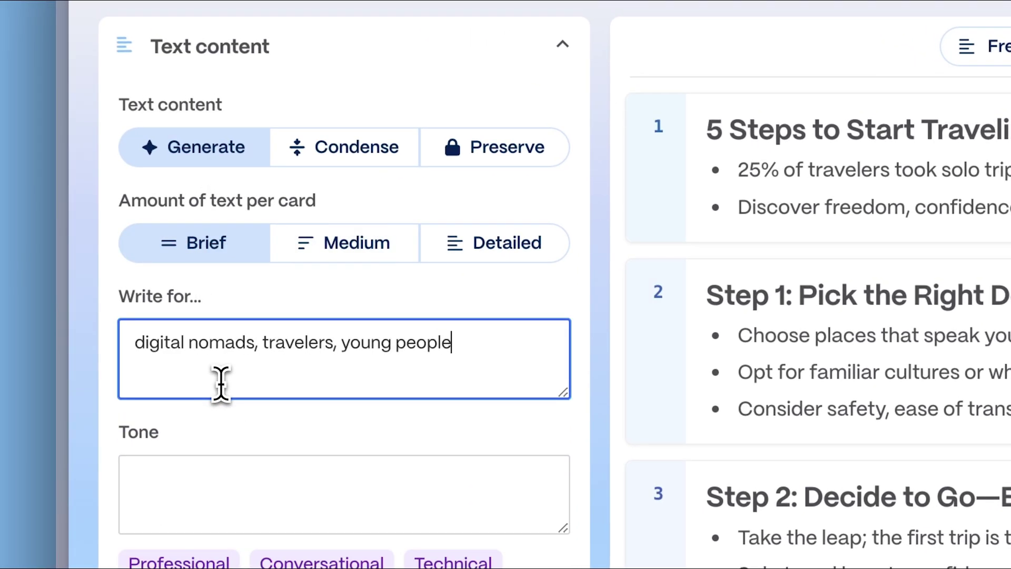
pyautogui.scroll(-5, 221, 383)
pyautogui.click(266, 368)
pyautogui.scroll(-3, 275, 242)
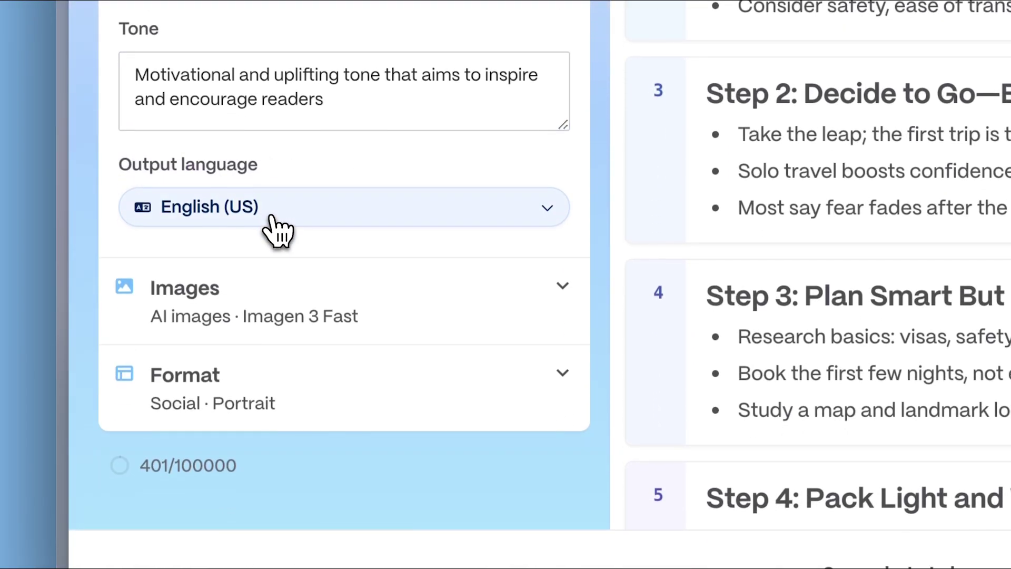
pyautogui.click(548, 221)
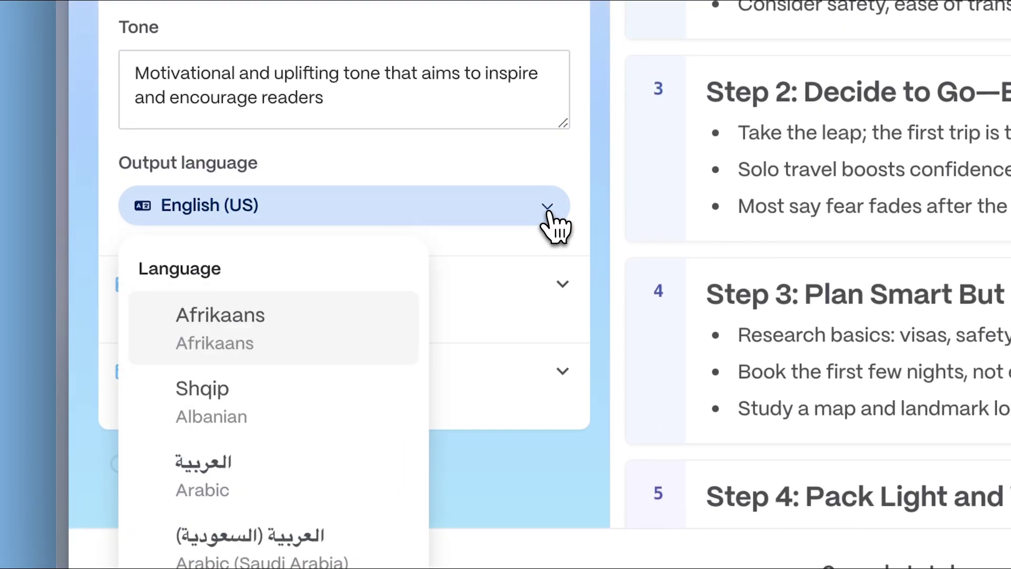
pyautogui.click(550, 221)
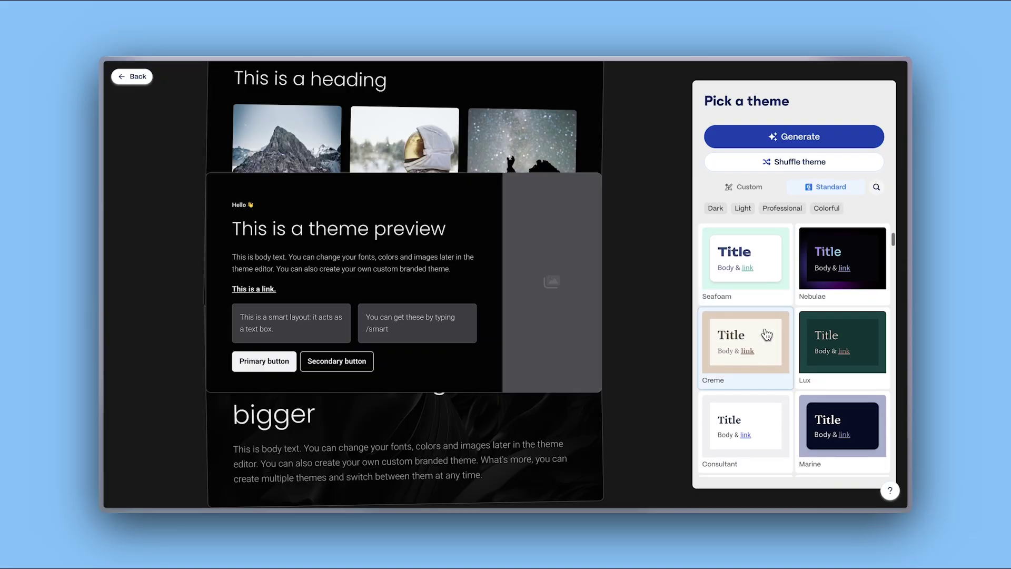
# Preview the Creme, Elysia, Commons and Gamma standard themes
pyautogui.click(767, 336)
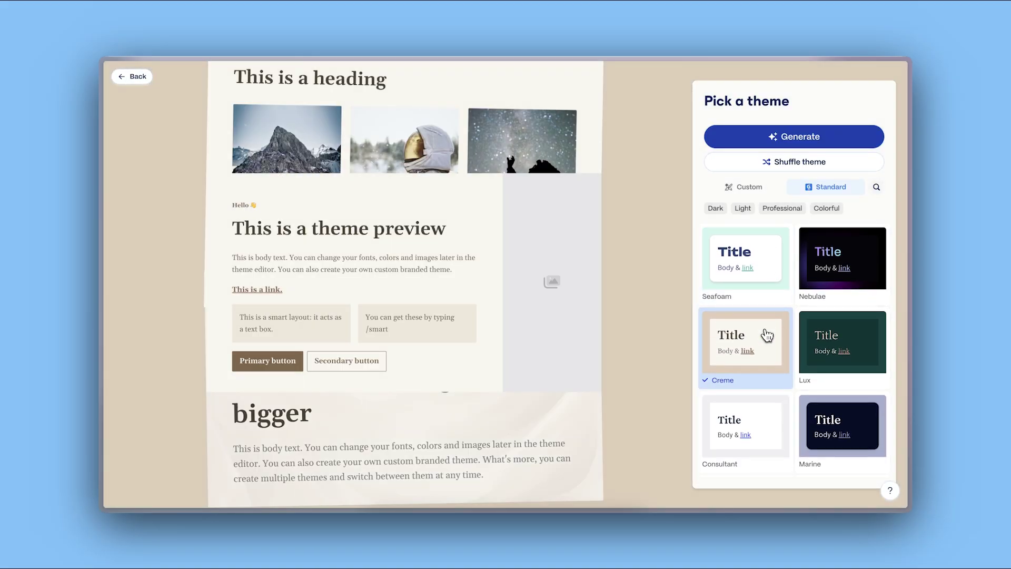
pyautogui.scroll(-3, 766, 335)
pyautogui.click(767, 336)
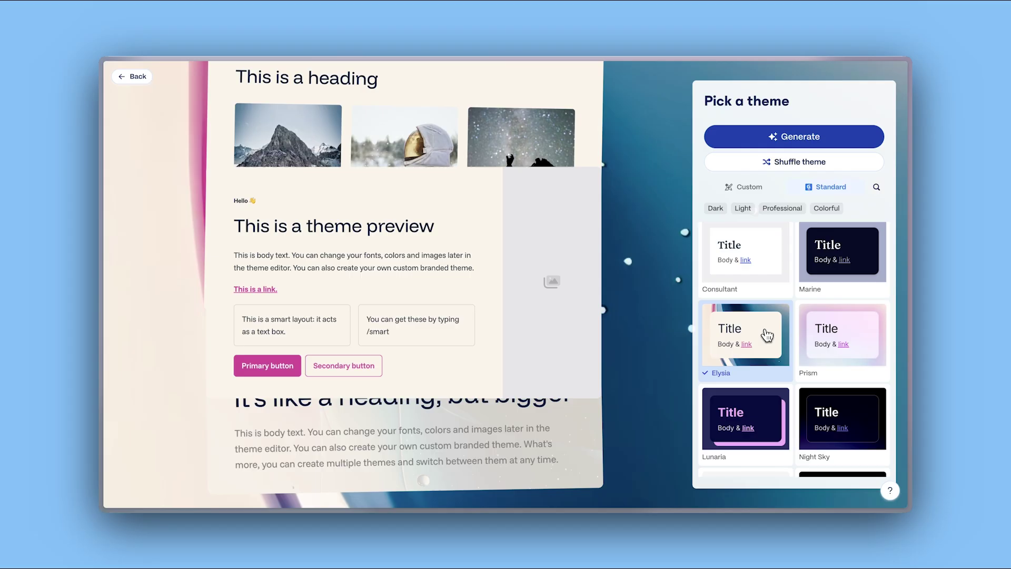
pyautogui.scroll(-4, 767, 335)
pyautogui.click(767, 335)
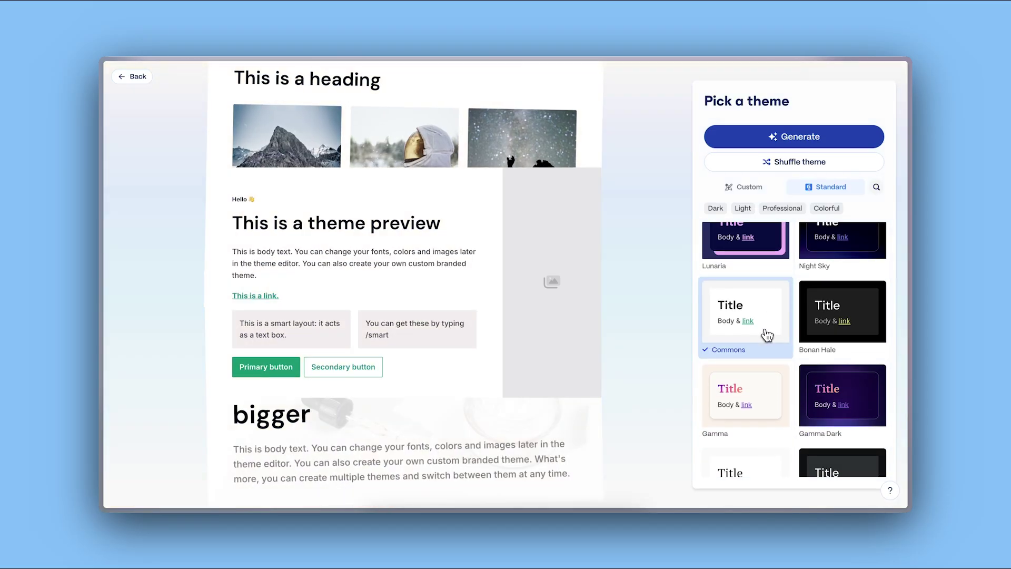
pyautogui.scroll(-2, 766, 336)
pyautogui.click(767, 336)
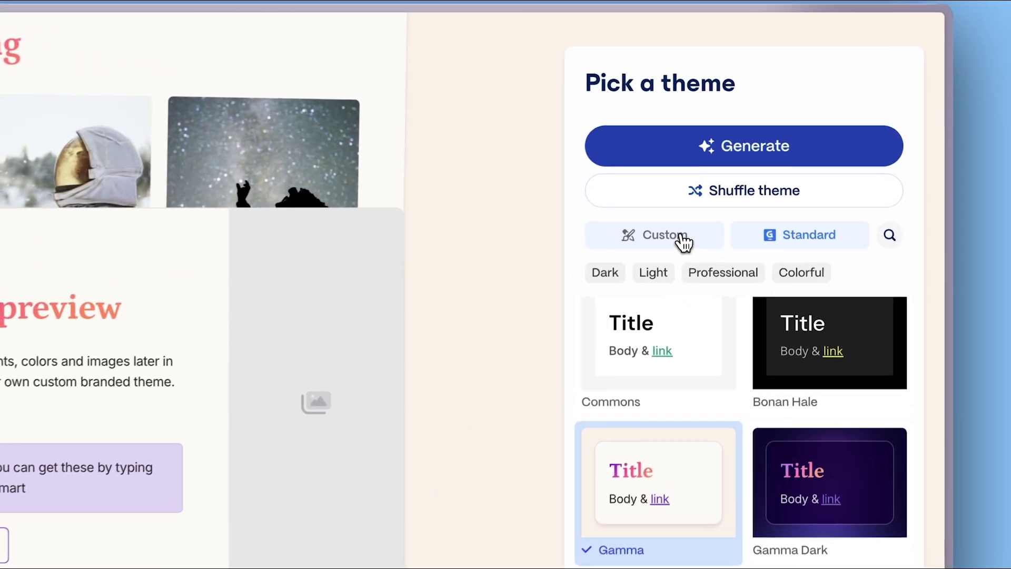
# Choose the custom Gamma Theme 4 and generate the carousel
pyautogui.click(745, 186)
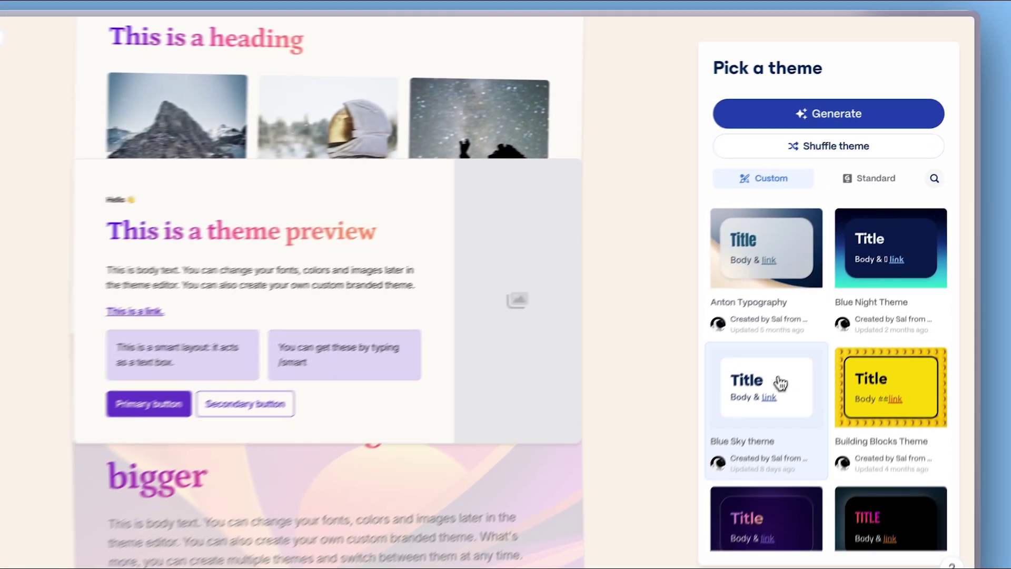
pyautogui.click(669, 522)
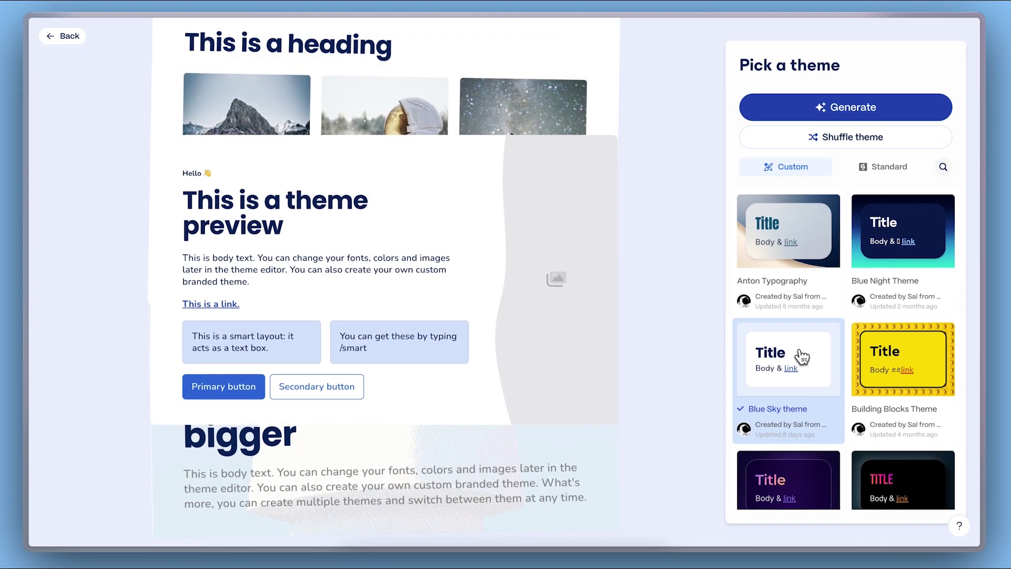
pyautogui.scroll(-2, 675, 527)
pyautogui.scroll(-3, 802, 357)
pyautogui.click(802, 357)
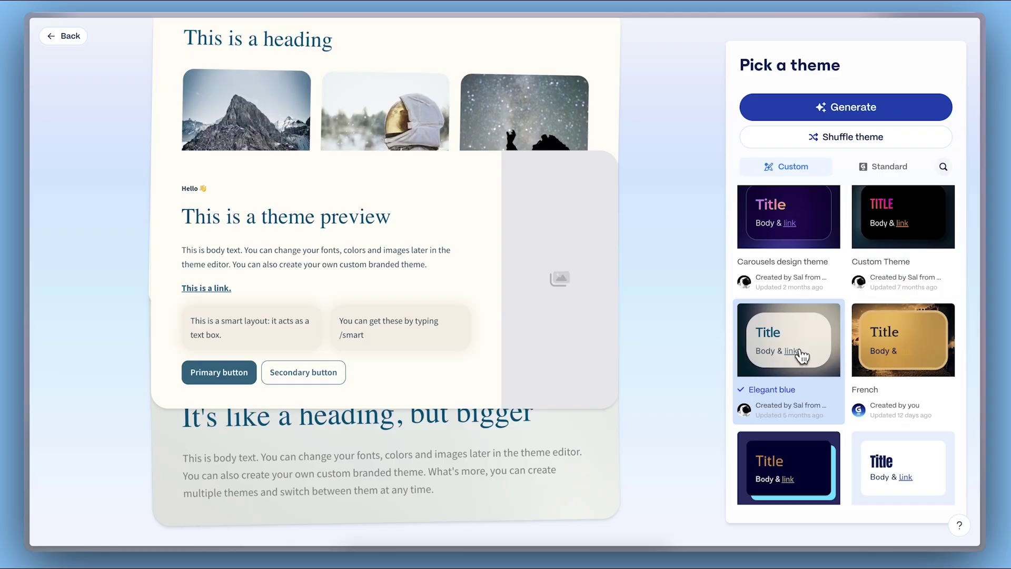
pyautogui.scroll(-5, 802, 357)
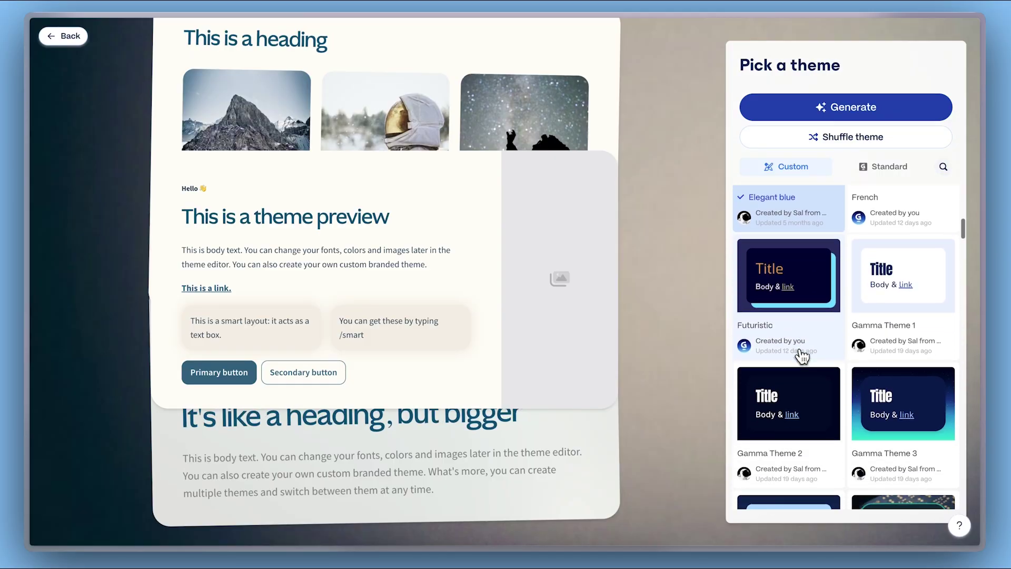
pyautogui.scroll(-2, 802, 357)
pyautogui.click(801, 357)
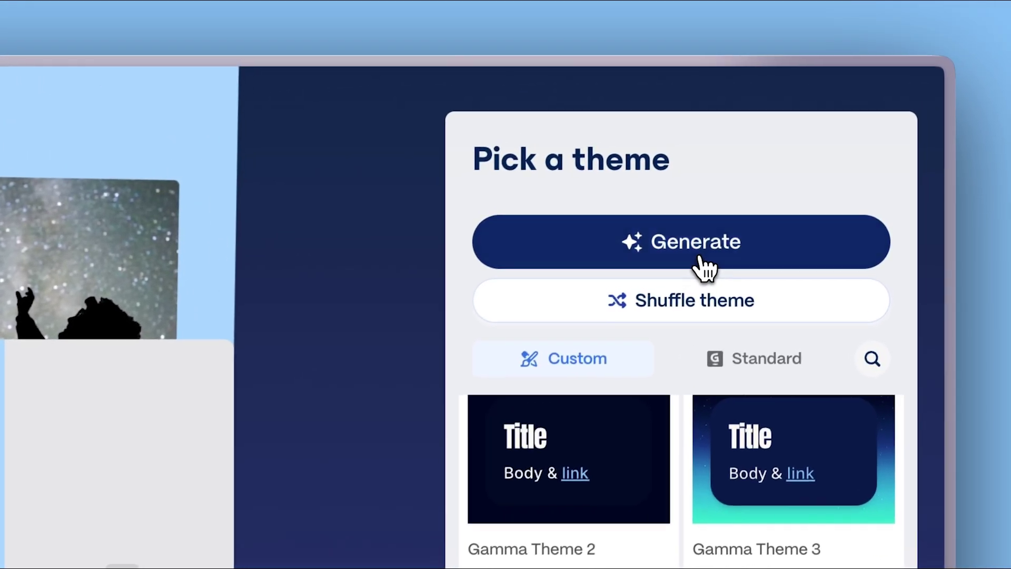
pyautogui.click(854, 113)
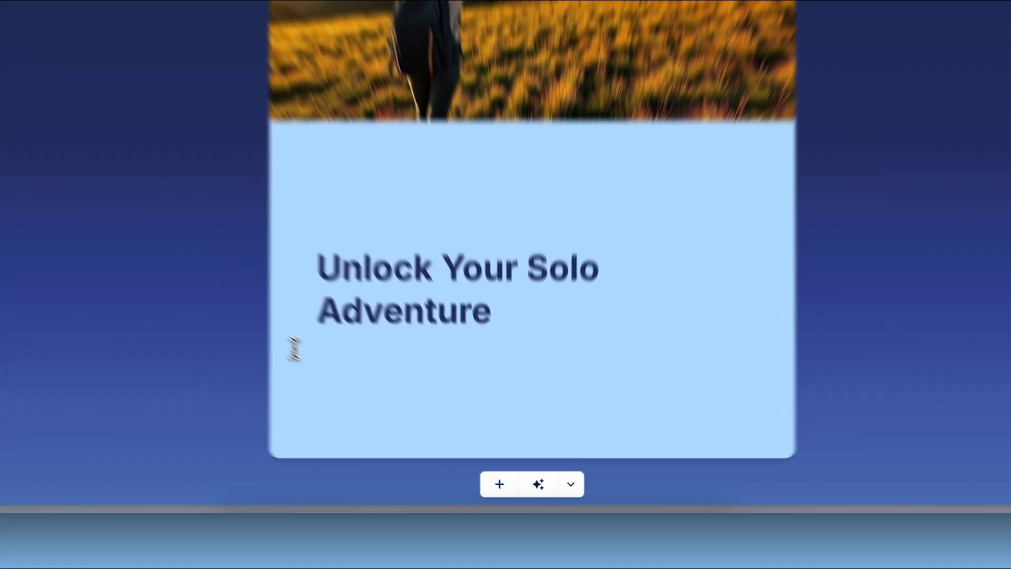
# Type '25% of travelers went solo in 2024. Discover why this life-changing journey could be your next move.' under the title
pyautogui.click(418, 426)
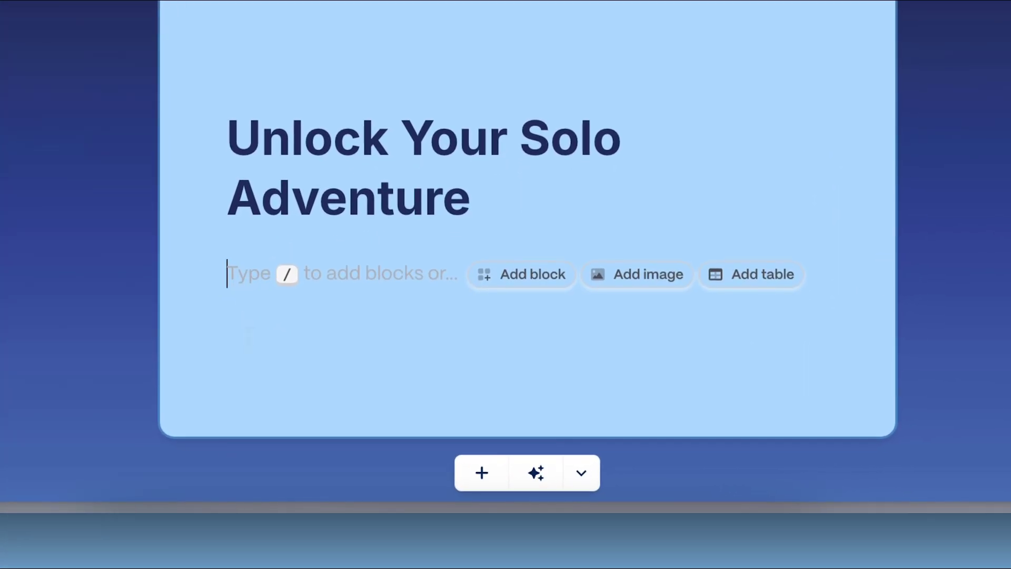
pyautogui.write('25% of travelers went solo in 2024. Discover why this lif')
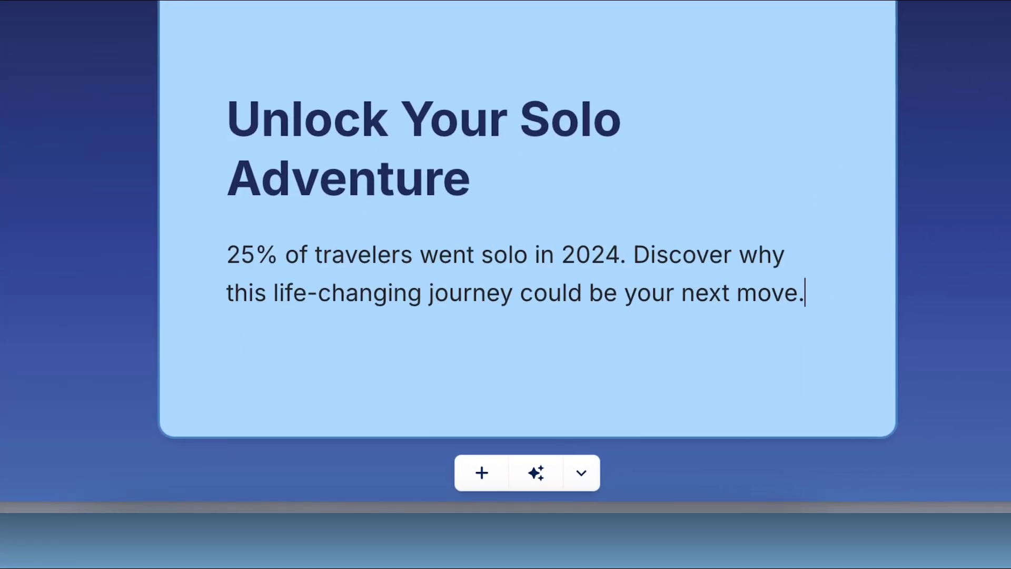
pyautogui.write('e-changing journey could be your next move.')
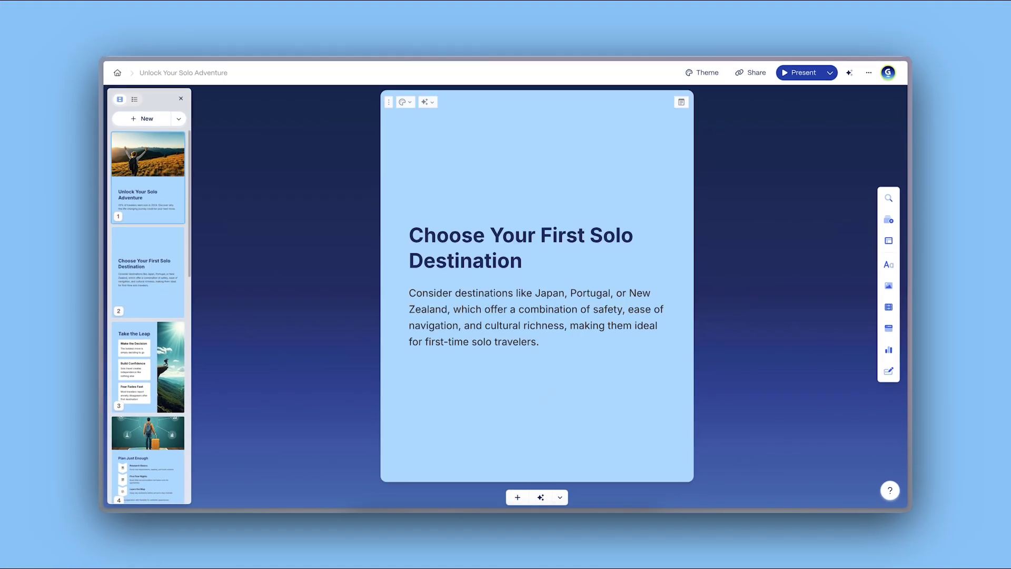
# Give 'Choose Your First Solo Destination' a market-street image and Bullets layout, placing it after 'Embrace the Courage to Jump'
pyautogui.moveTo(889, 285)
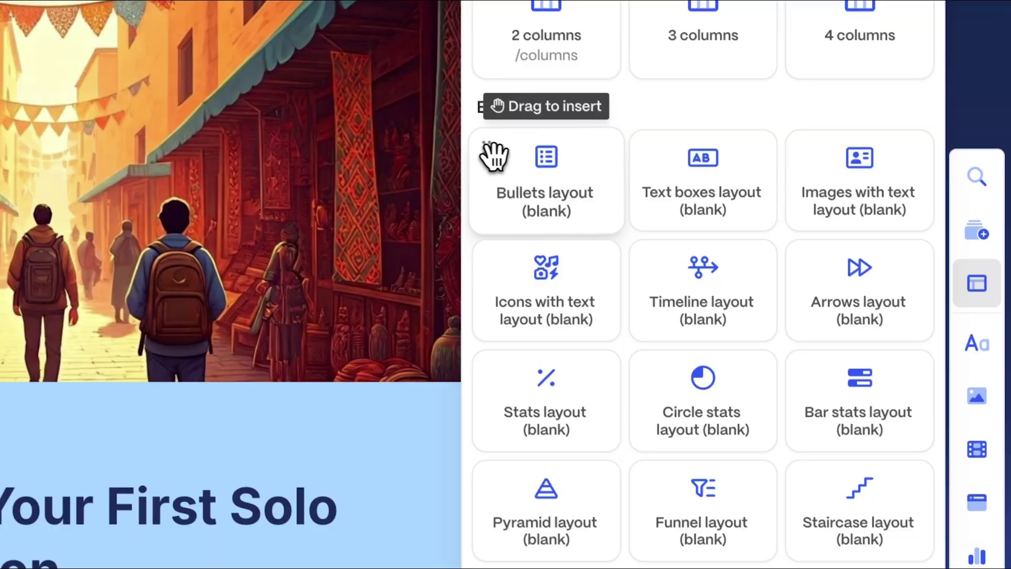
pyautogui.moveTo(491, 154); pyautogui.dragTo(485, 406)
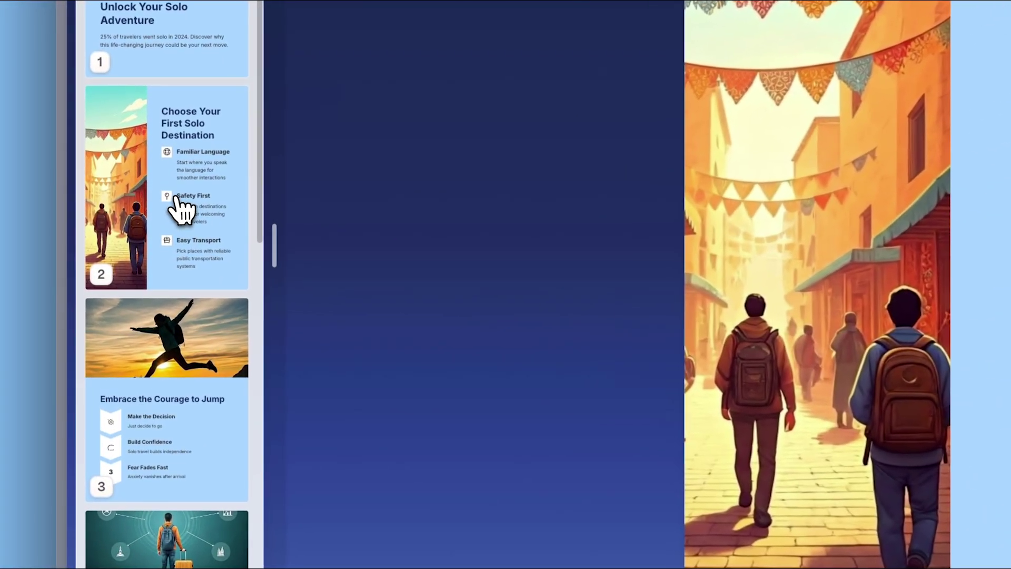
pyautogui.moveTo(175, 196); pyautogui.dragTo(169, 454)
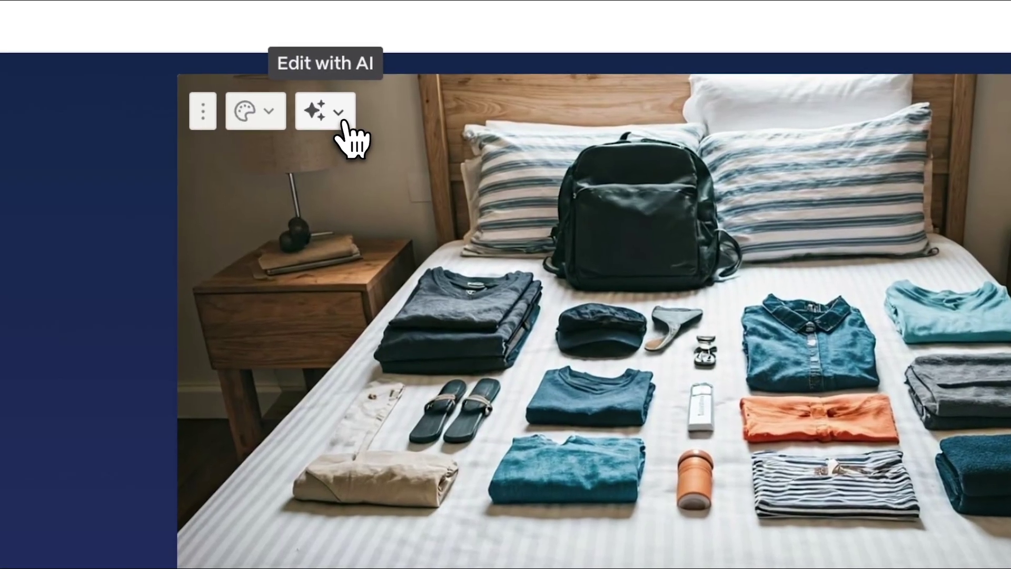
# Have AI shorten the packing card's text and give it a stronger title
pyautogui.click(343, 126)
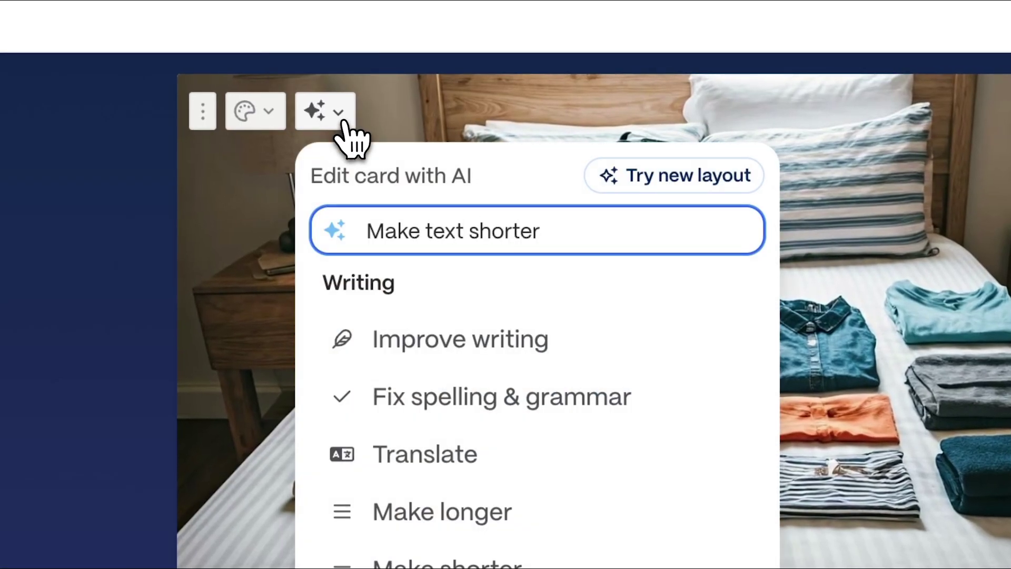
pyautogui.press('Return')
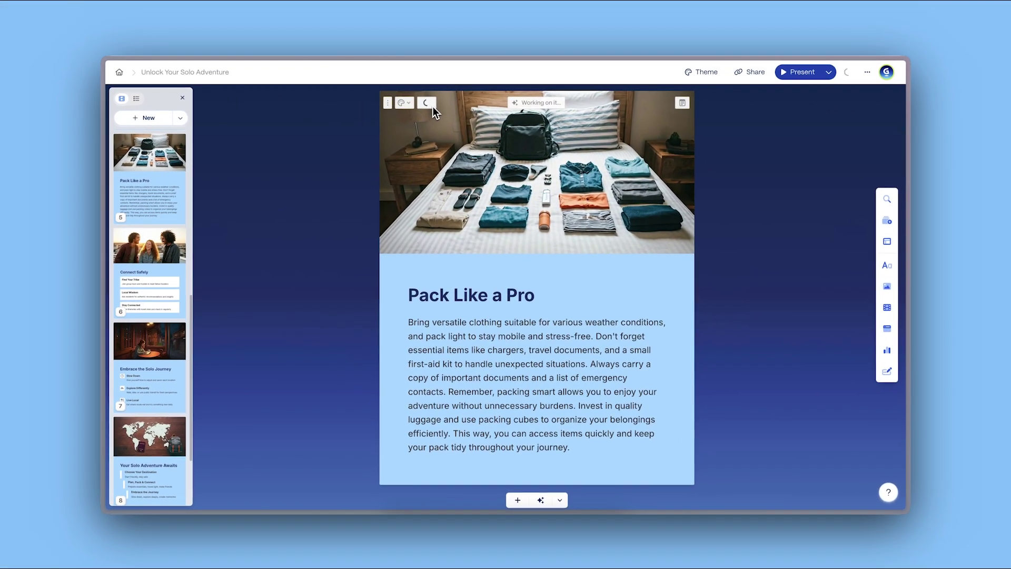
pyautogui.click(427, 102)
pyautogui.write('T')
pyautogui.write('ry a stronger headline')
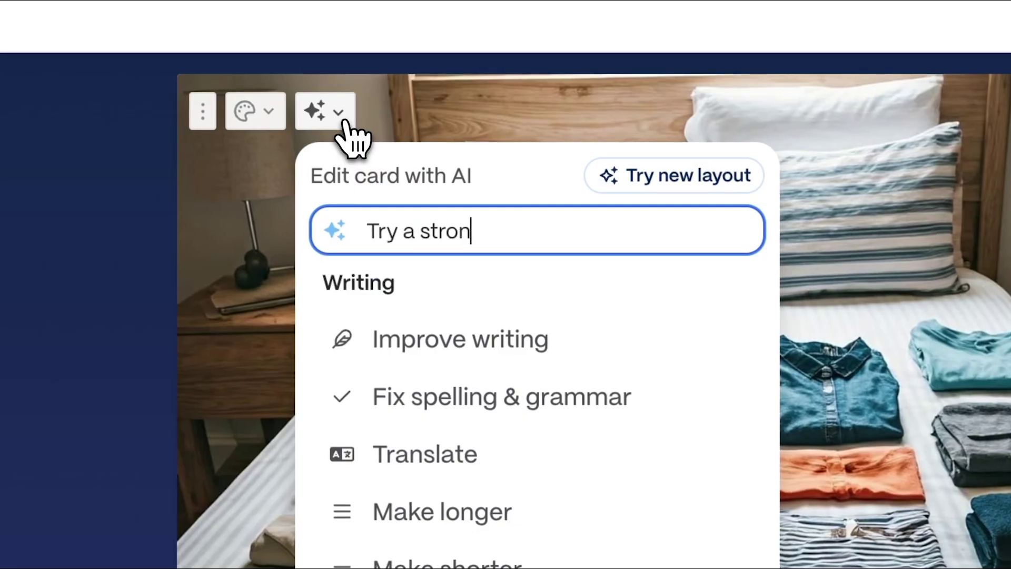
pyautogui.press('Return')
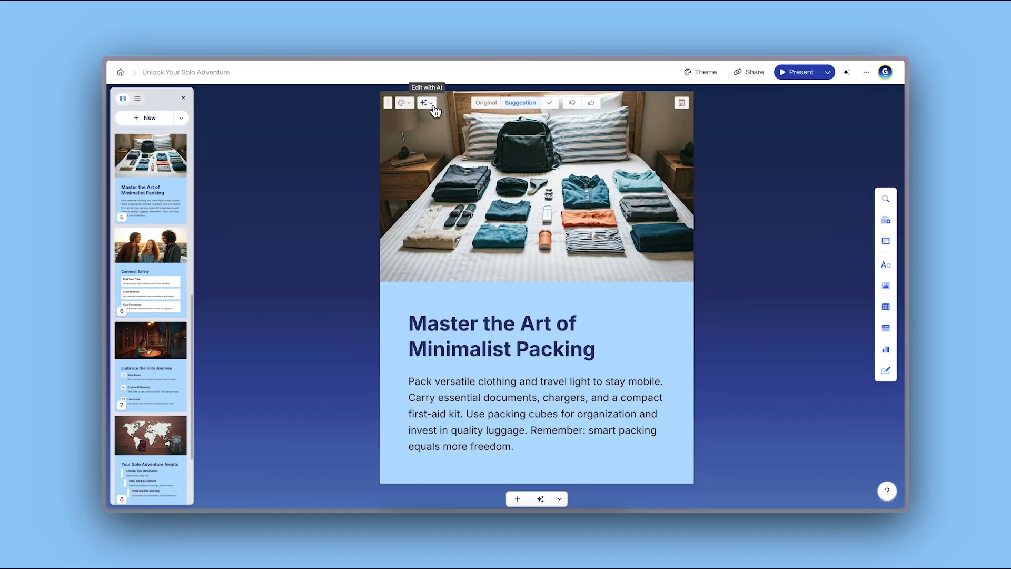
# Have AI break the packing card into bullets and make it more visual
pyautogui.click(433, 105)
pyautogui.write('Break into bullet points')
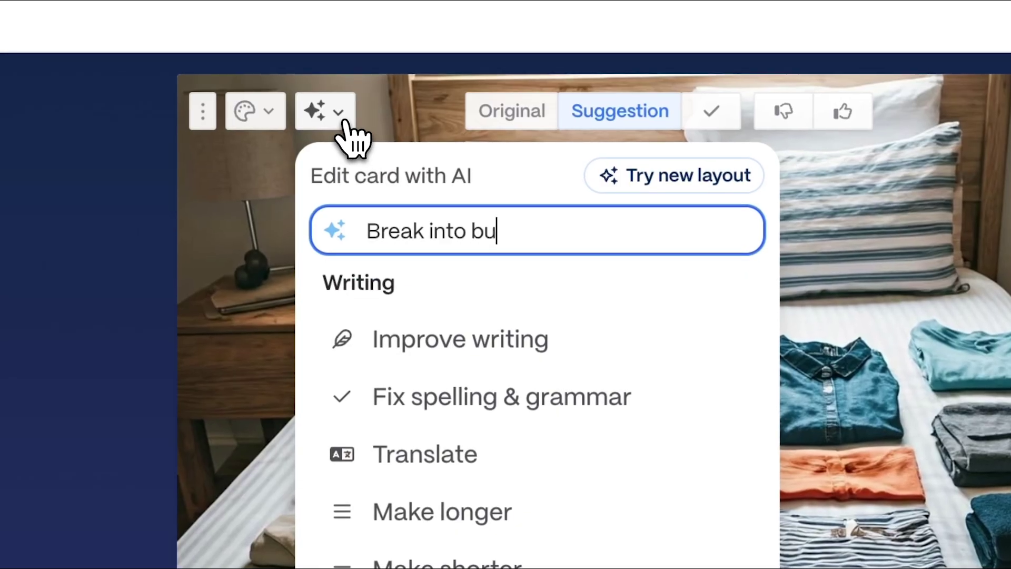
pyautogui.press('Return')
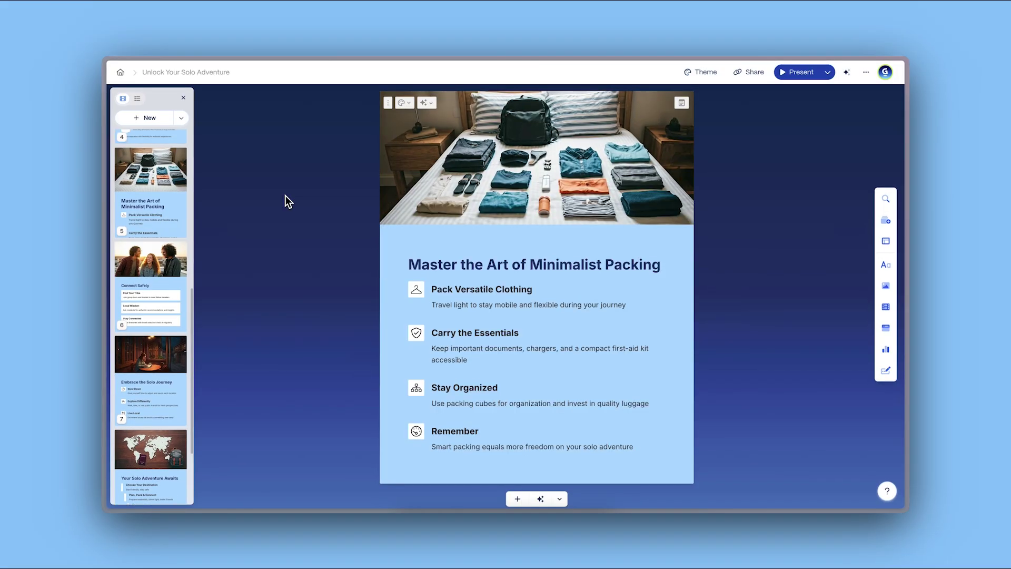
pyautogui.click(428, 103)
pyautogui.write('Make it more visual')
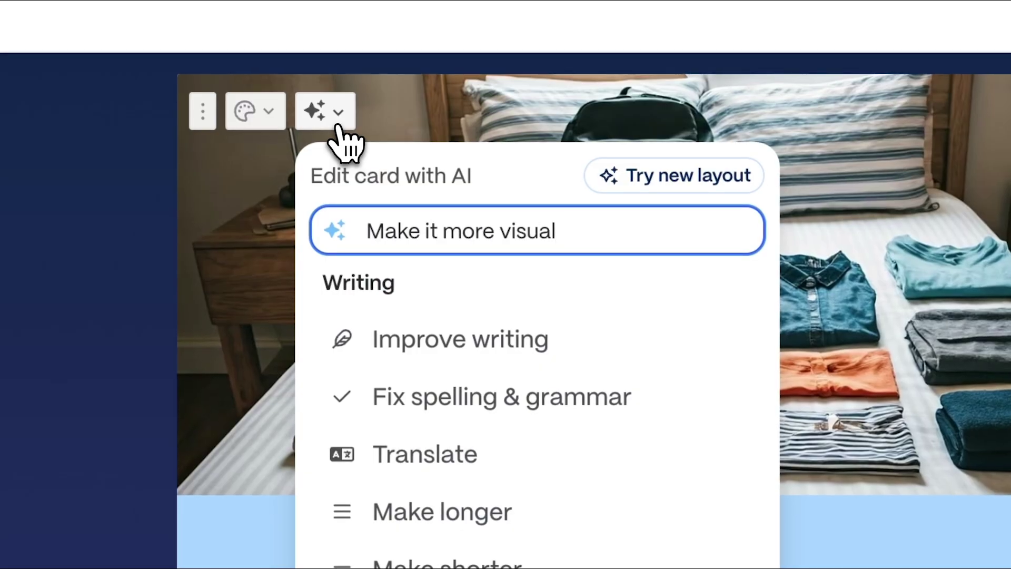
pyautogui.press('Return')
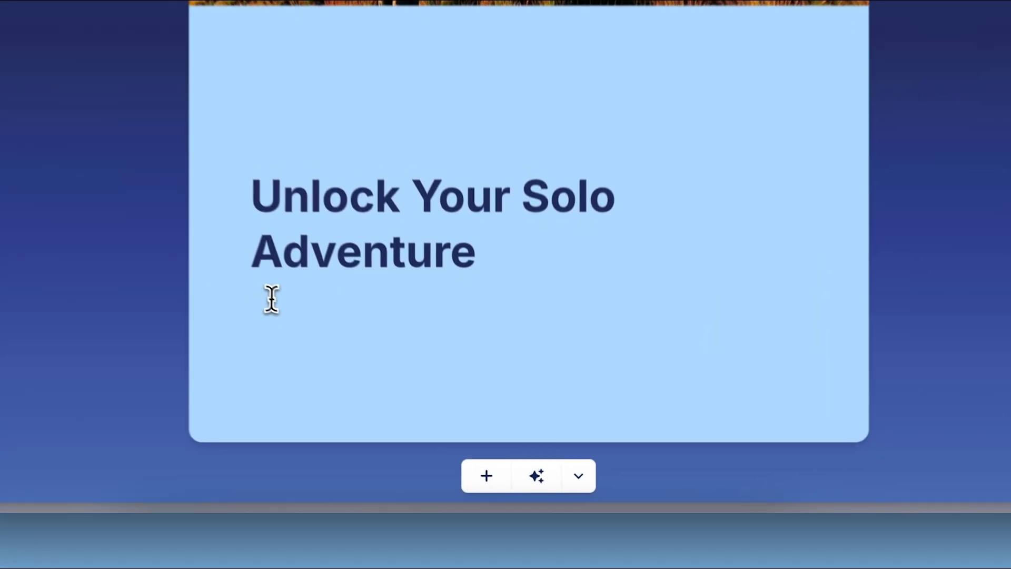
# Add the '25% of travelers went solo in 2024' subtitle, then present through the destination card and exit
pyautogui.click(271, 299)
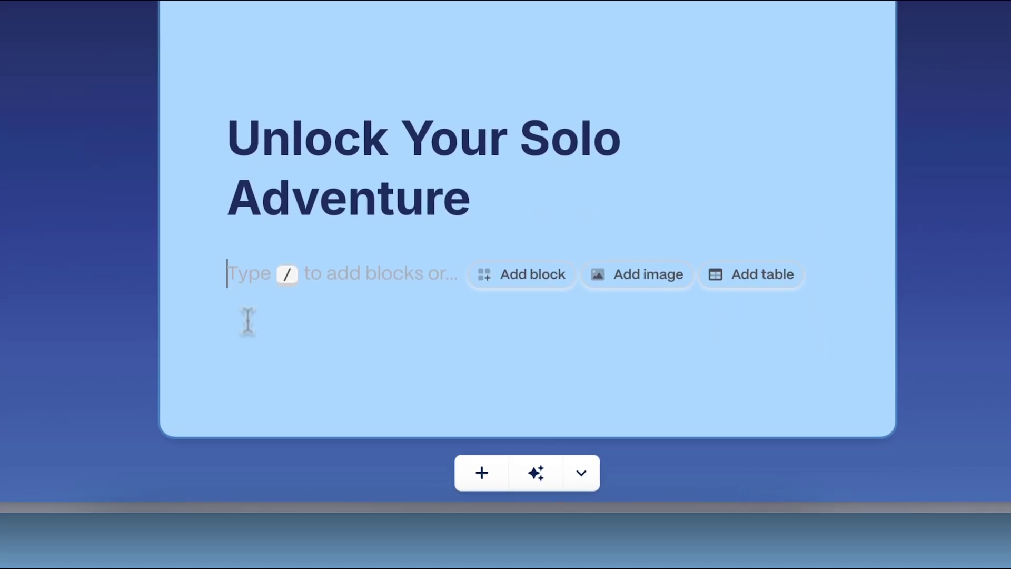
pyautogui.write('25% of travelers went solo in 2024. Discover why this life-')
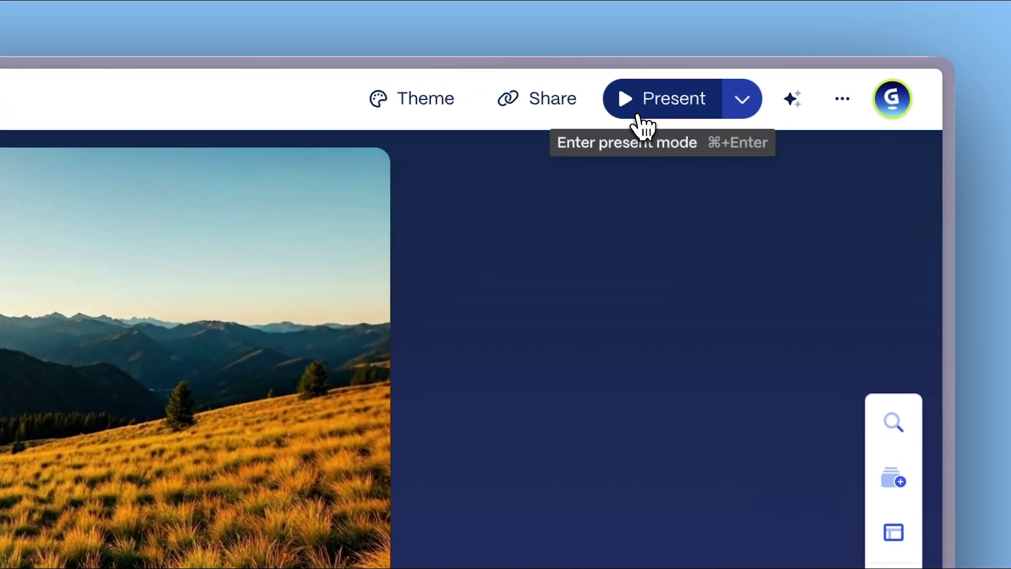
pyautogui.click(638, 117)
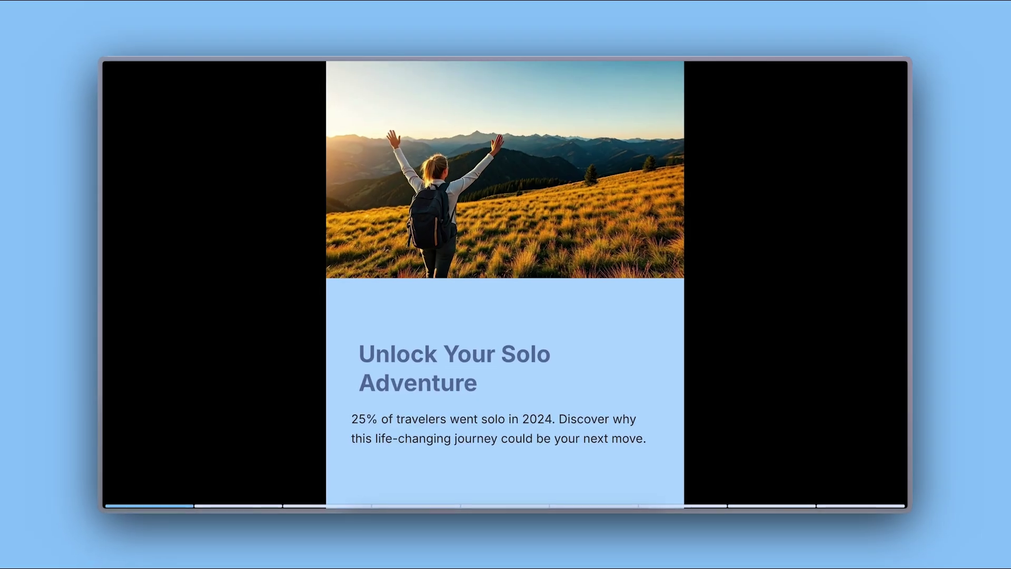
pyautogui.press('Right')
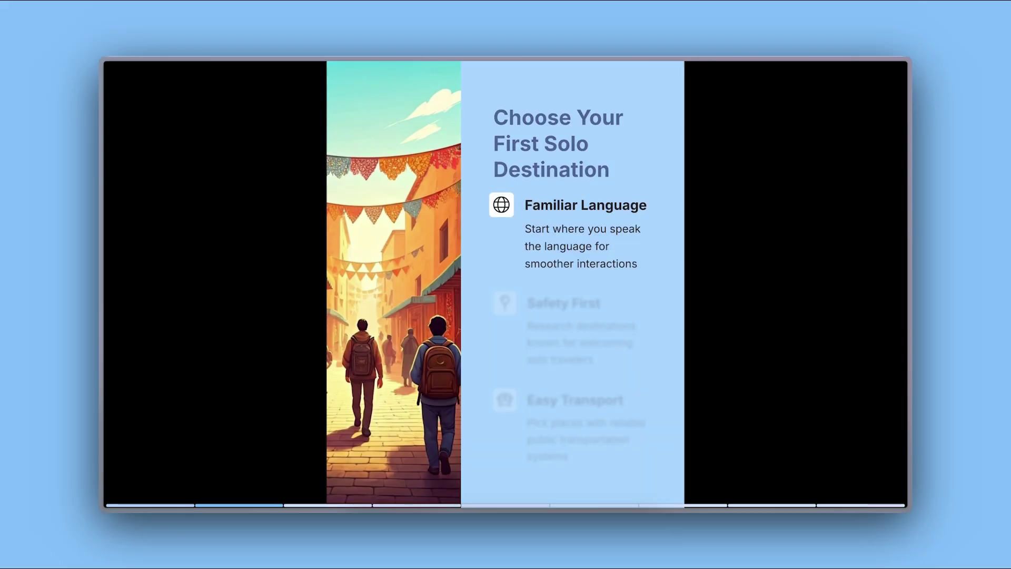
pyautogui.press('Right')
pyautogui.press('Right')
pyautogui.press('Escape')
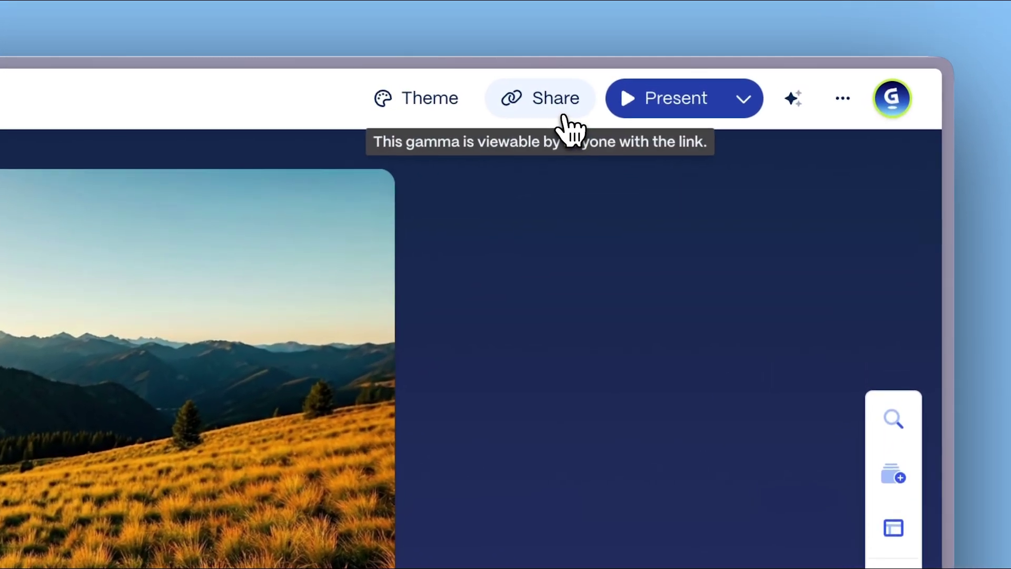
# Confirm anyone with the link can view the deck, then view the PDF, PowerPoint, Google Slides and PNG exports
pyautogui.click(560, 117)
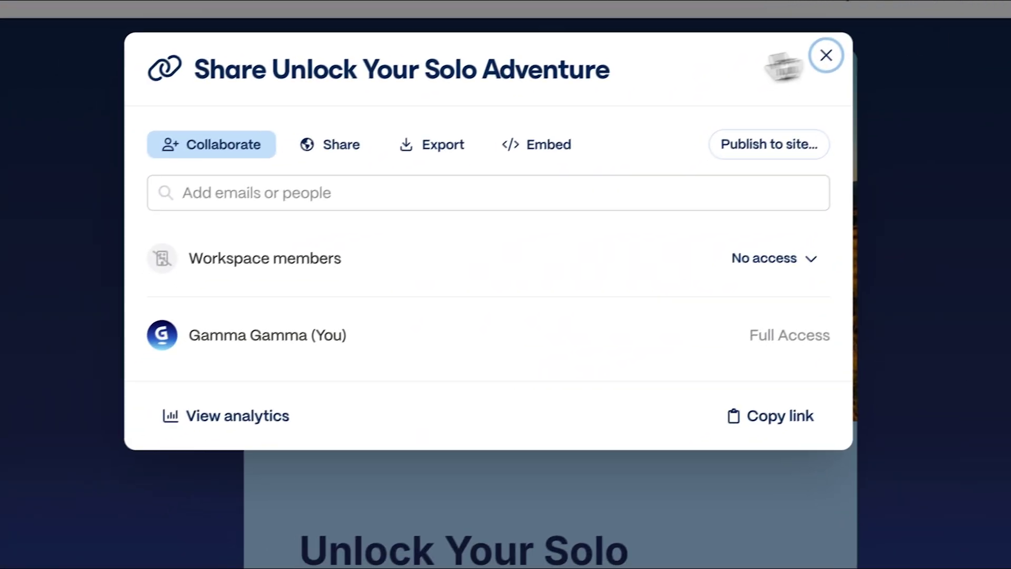
pyautogui.click(363, 147)
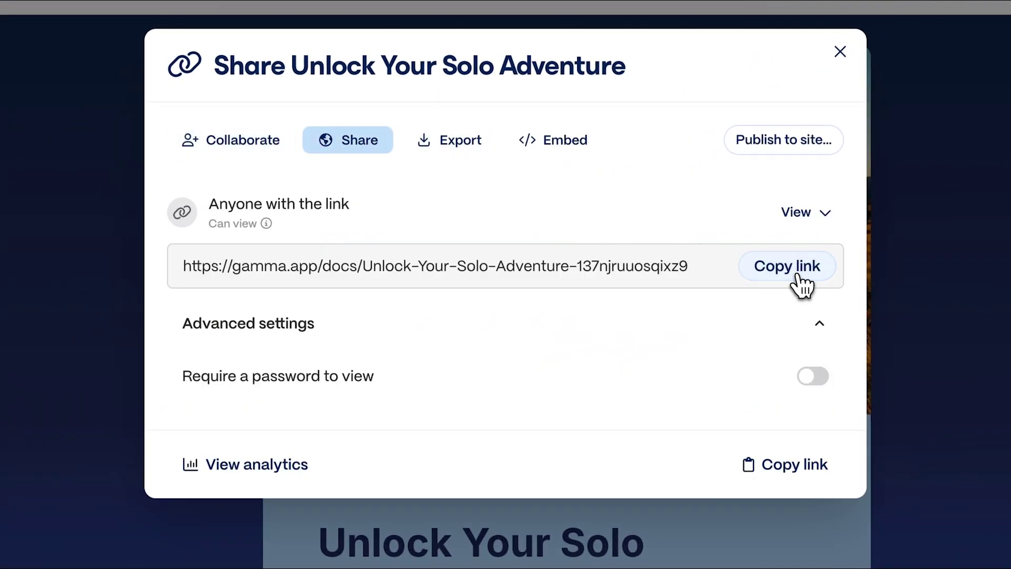
pyautogui.click(472, 160)
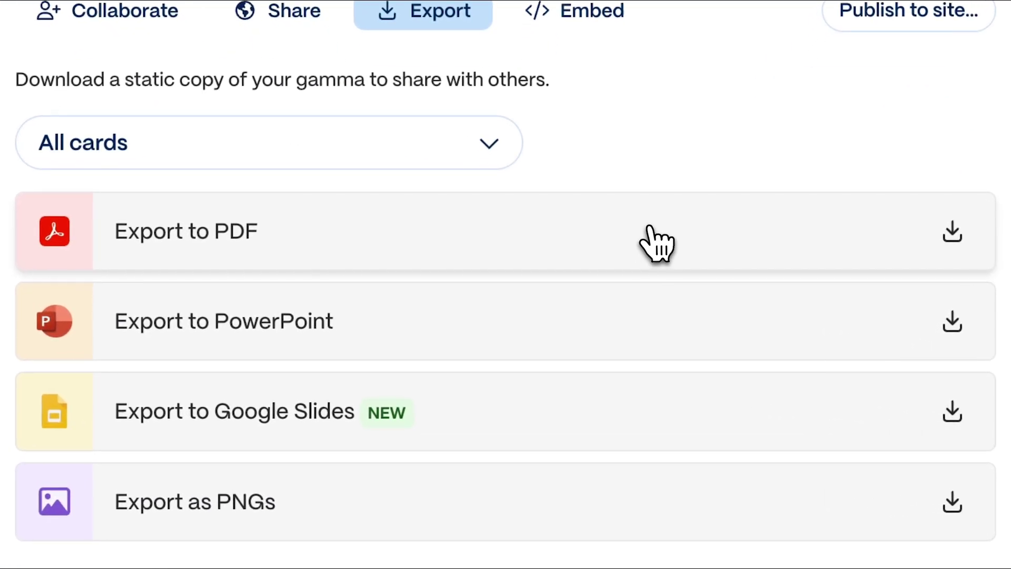
# Look at the option to post the carousel directly to LinkedIn
pyautogui.scroll(-3, 649, 228)
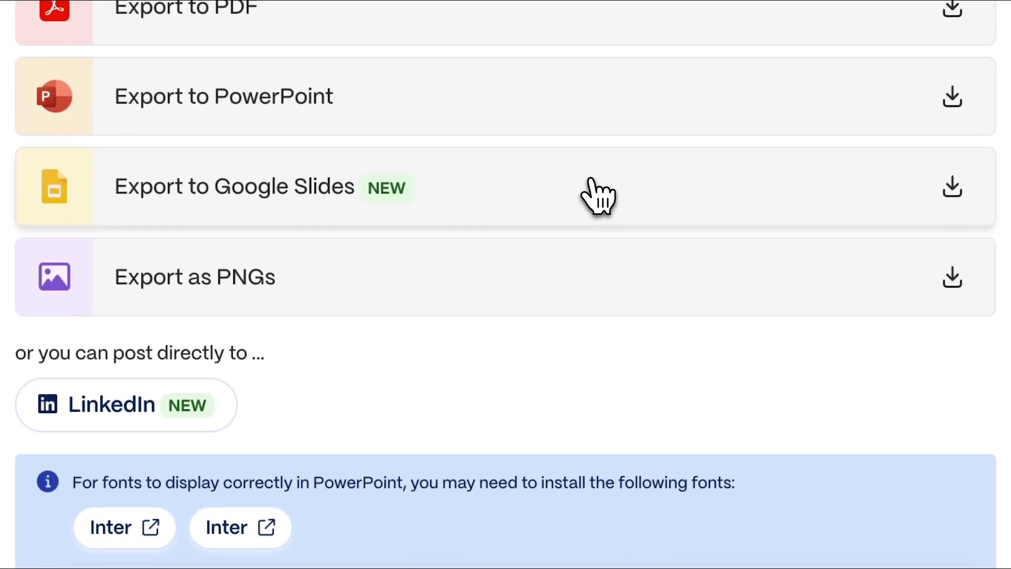
pyautogui.scroll(-2, 598, 191)
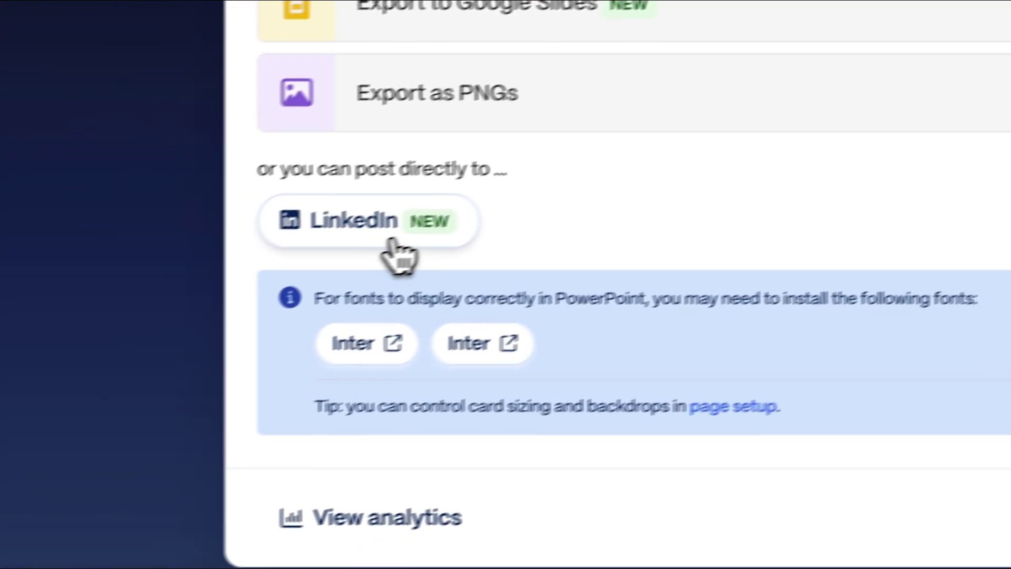
pyautogui.click(447, 228)
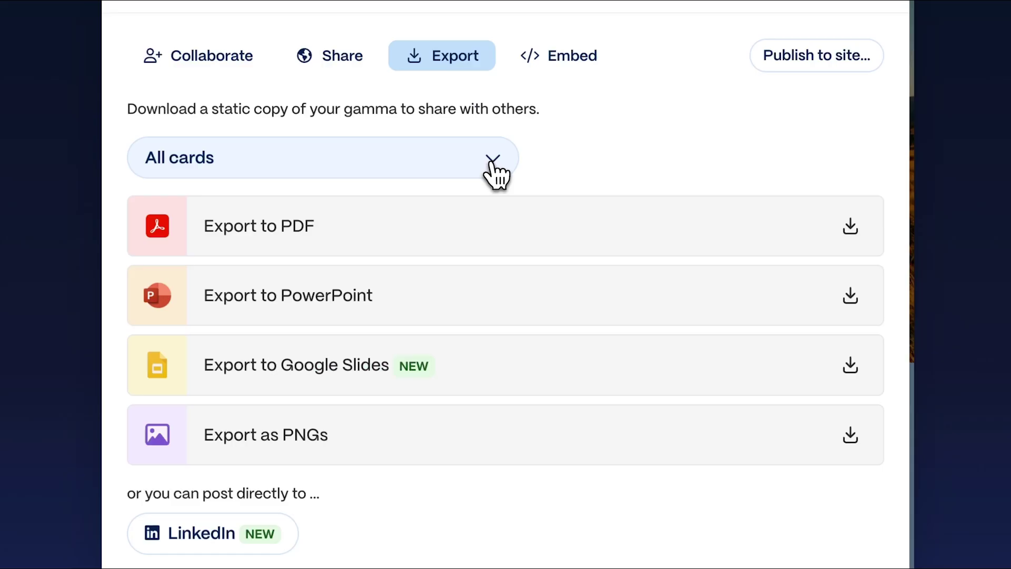
# Restrict the export to the custom card range 1-4
pyautogui.click(492, 174)
pyautogui.click(335, 260)
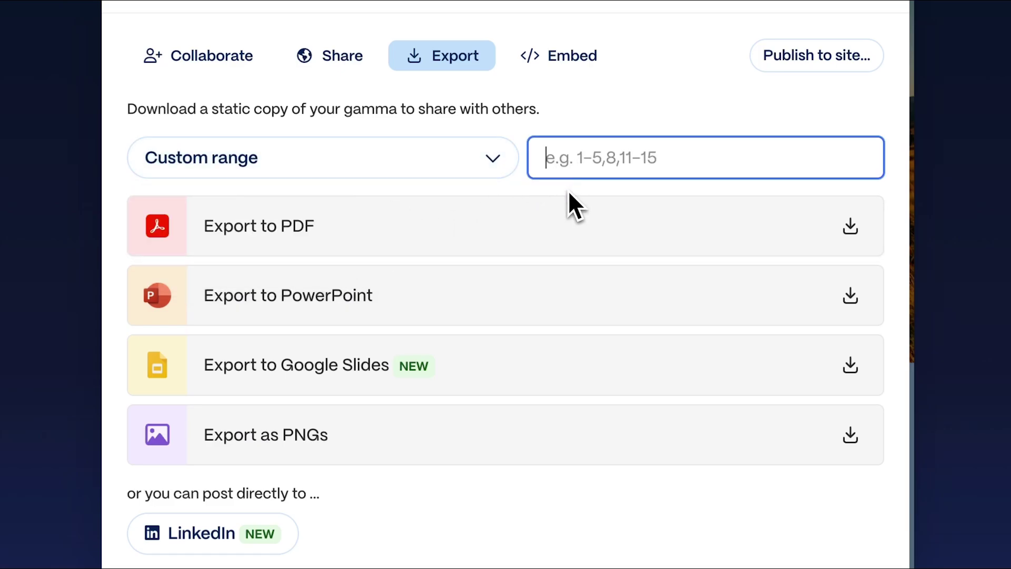
pyautogui.write('1-4')
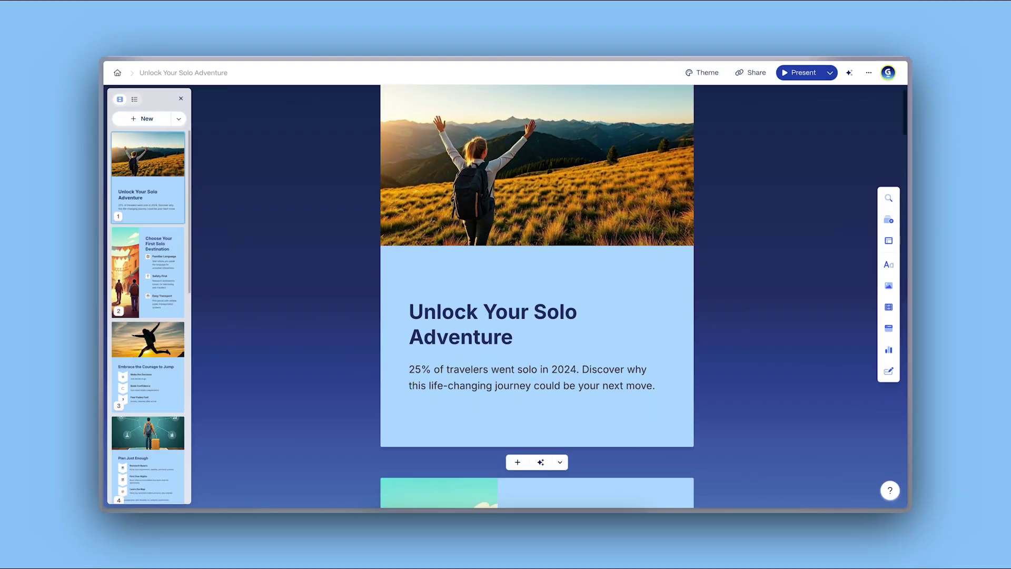
# Scroll down through the 'Unlock Your Solo Adventure' carousel to view its LinkedIn post
pyautogui.scroll(-5, 537, 295)
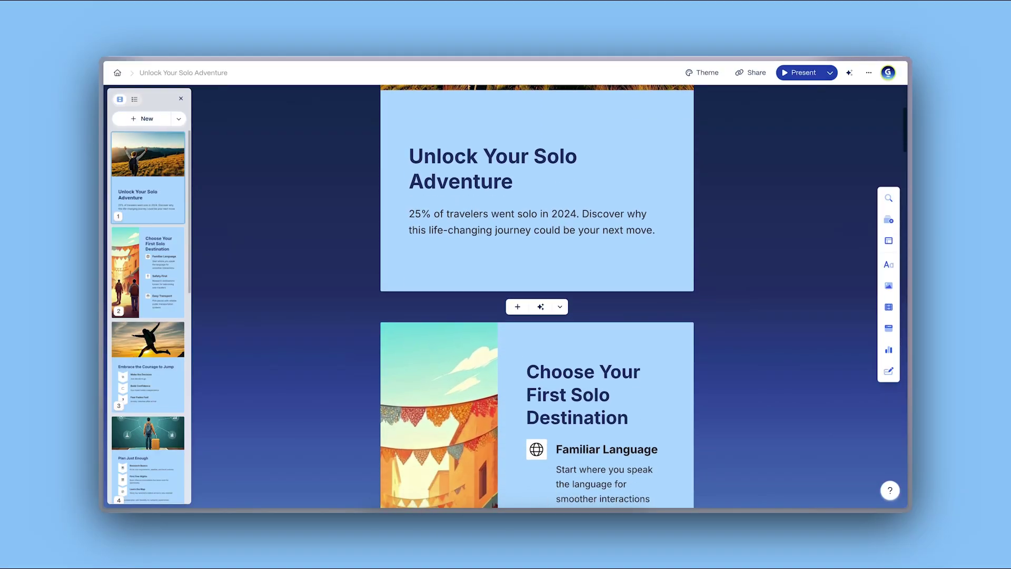